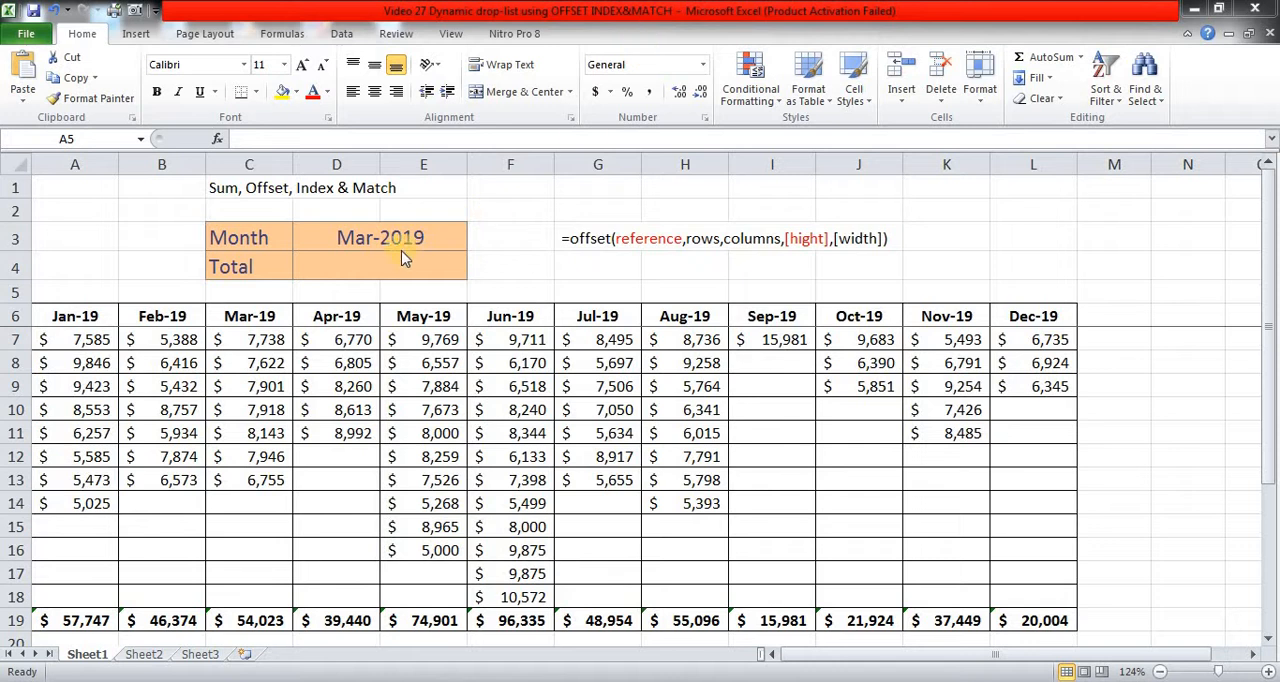
# Step: Examine the month drop-down list in D3, the empty Total cell and the task notes below the table
pyautogui.click(432, 231)
pyautogui.click(476, 243)
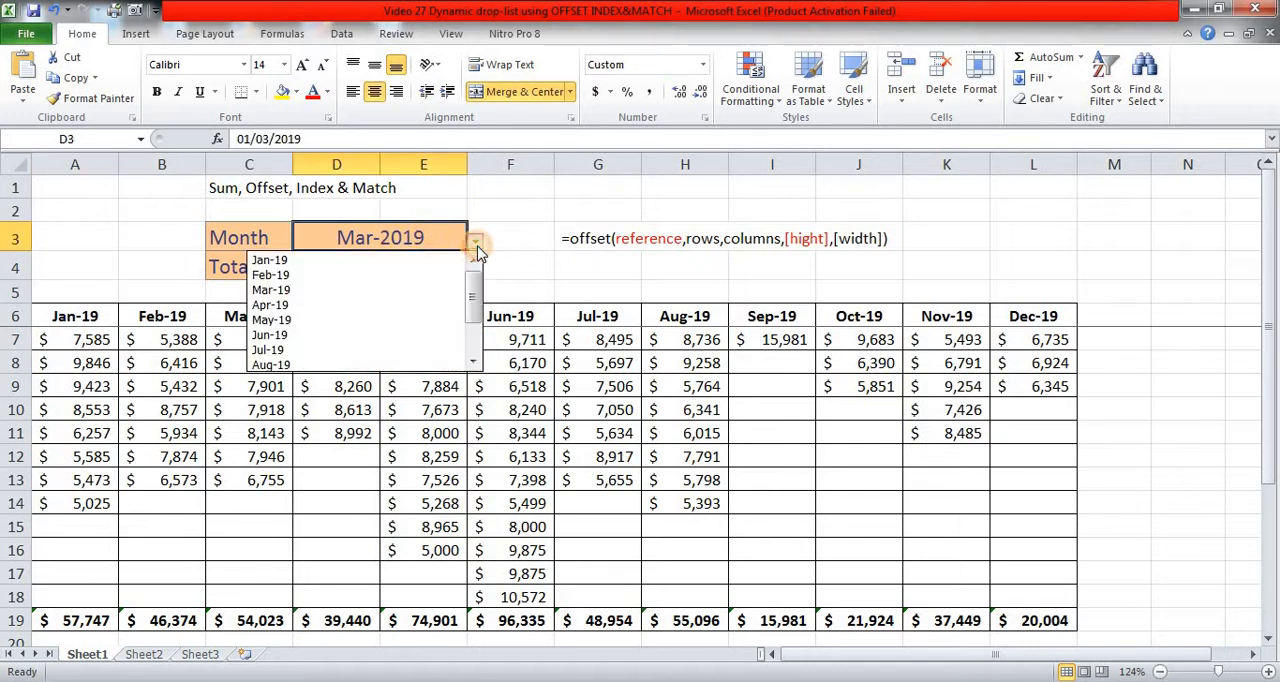
pyautogui.click(406, 293)
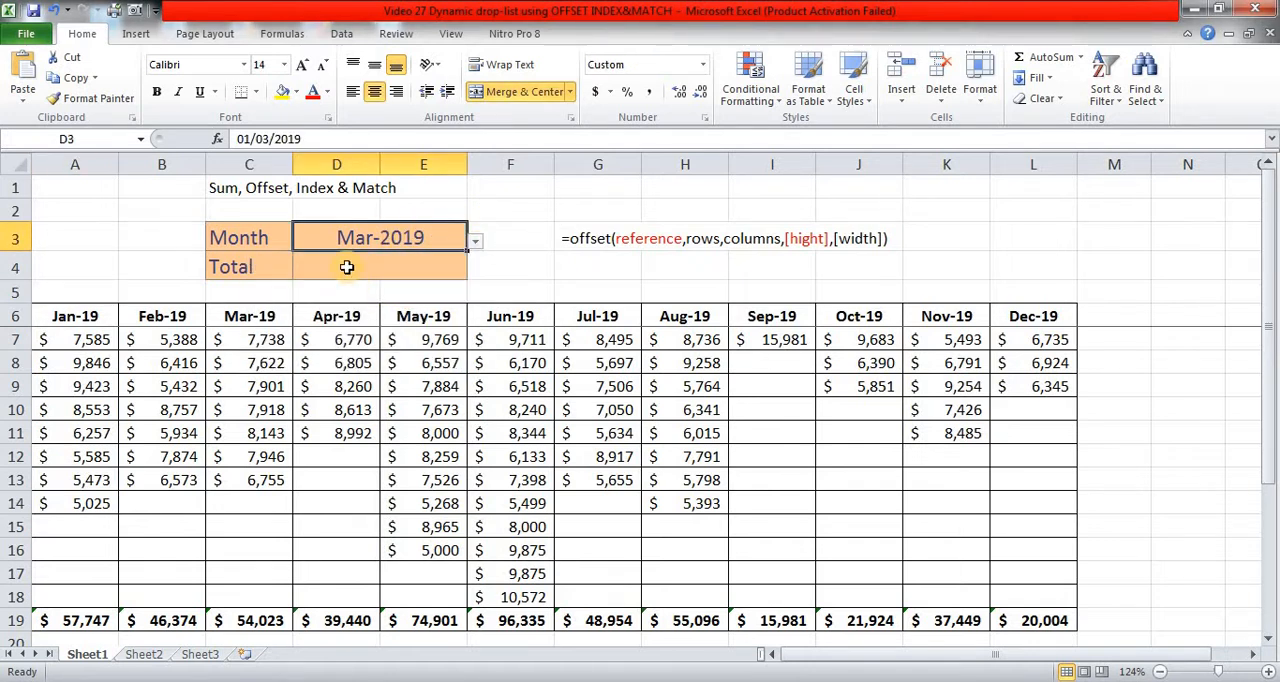
pyautogui.click(352, 272)
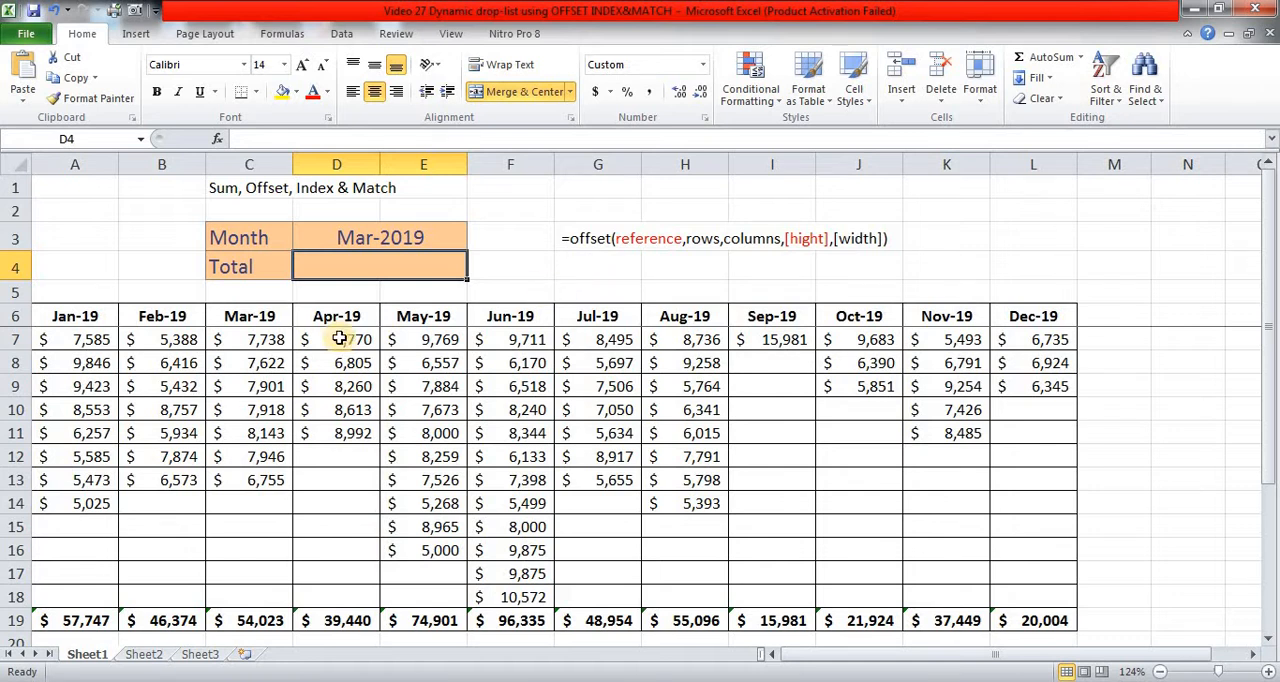
pyautogui.scroll(-2, 345, 318)
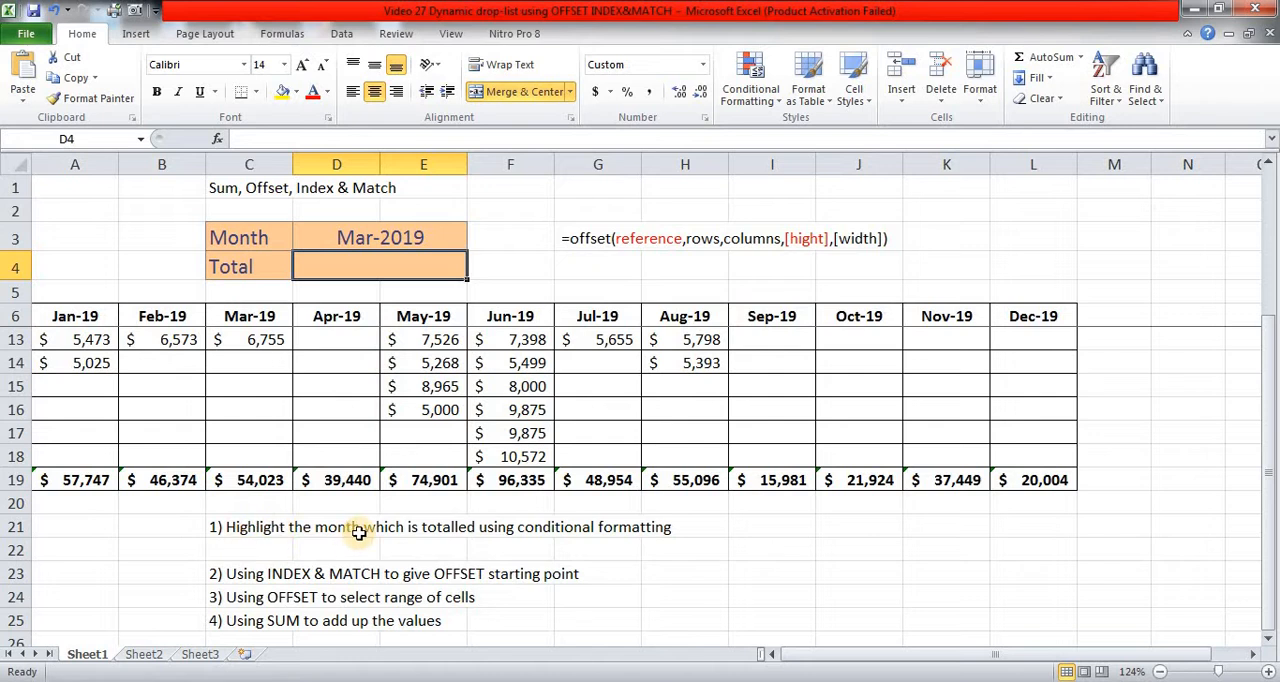
pyautogui.scroll(2, 360, 532)
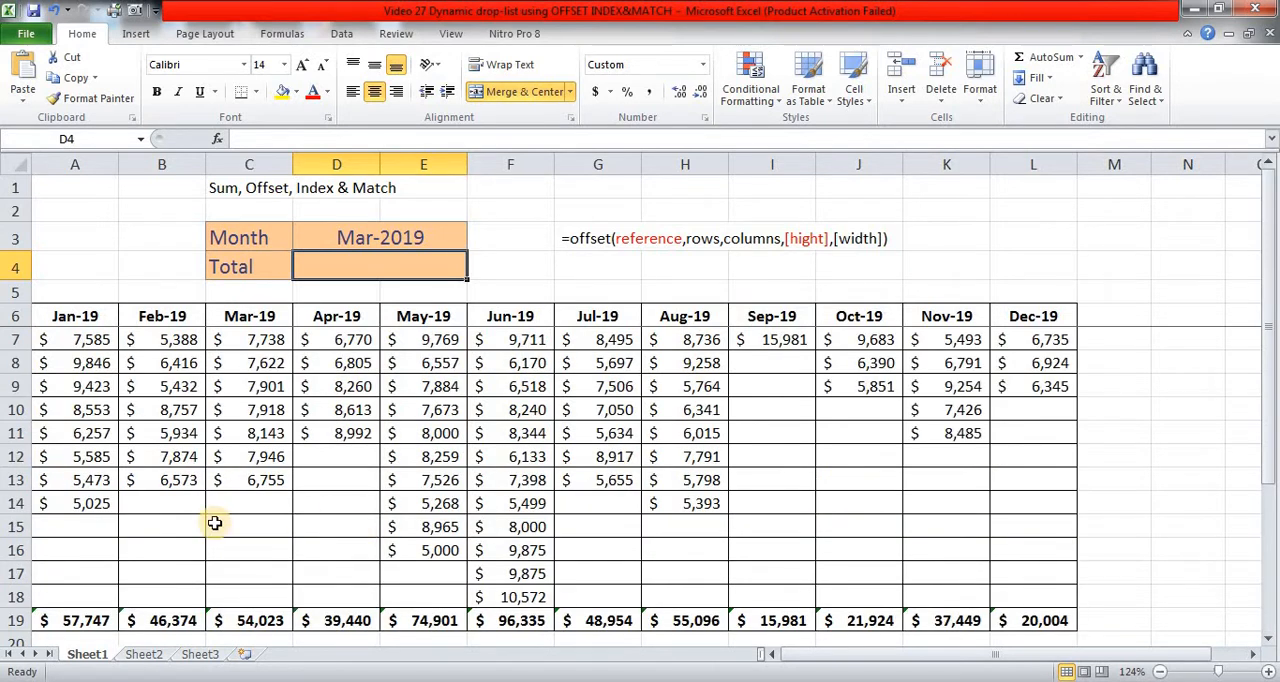
# Step: Enter the test formula =$D$3=A$6 in cell A5 to compare the chosen month with the first month header
pyautogui.click(90, 293)
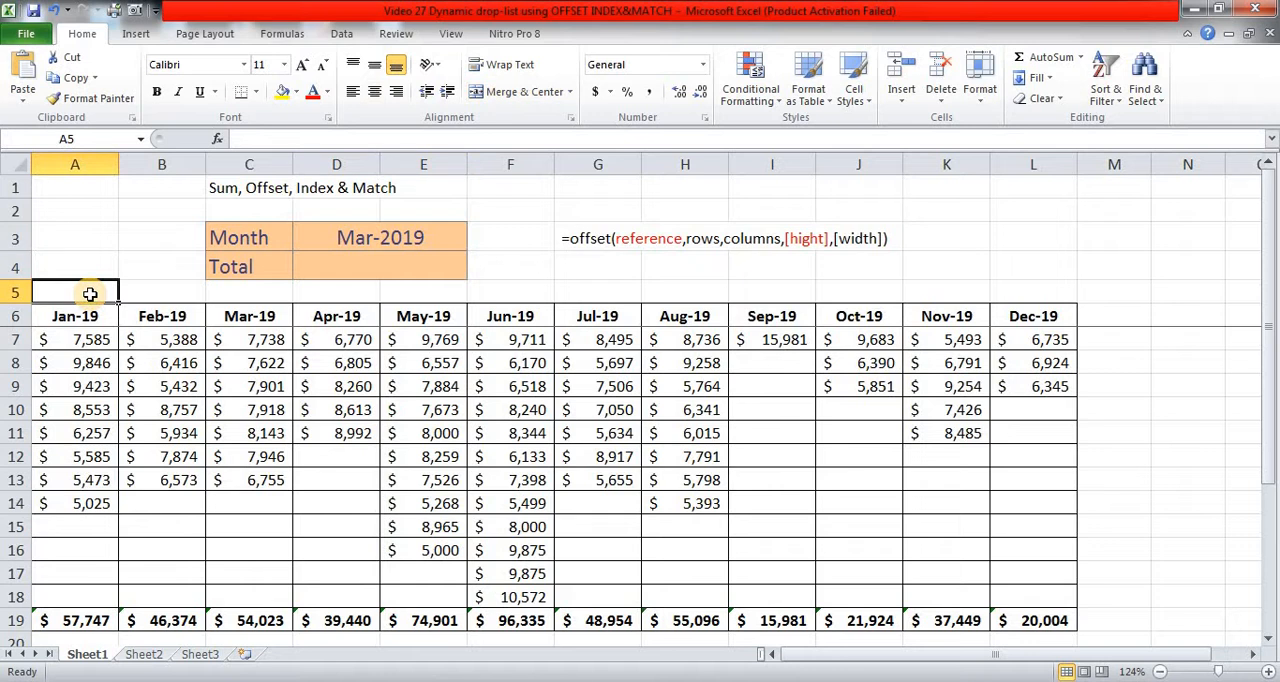
pyautogui.write('=')
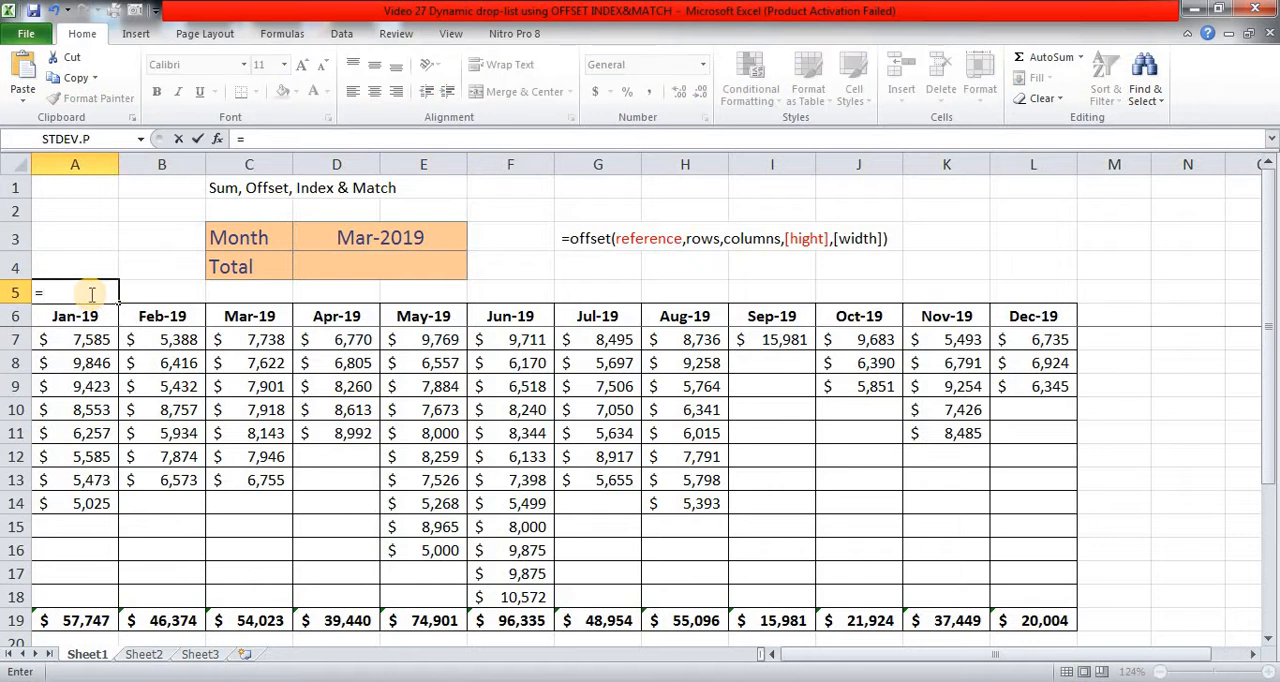
pyautogui.click(358, 238)
pyautogui.press('F4')
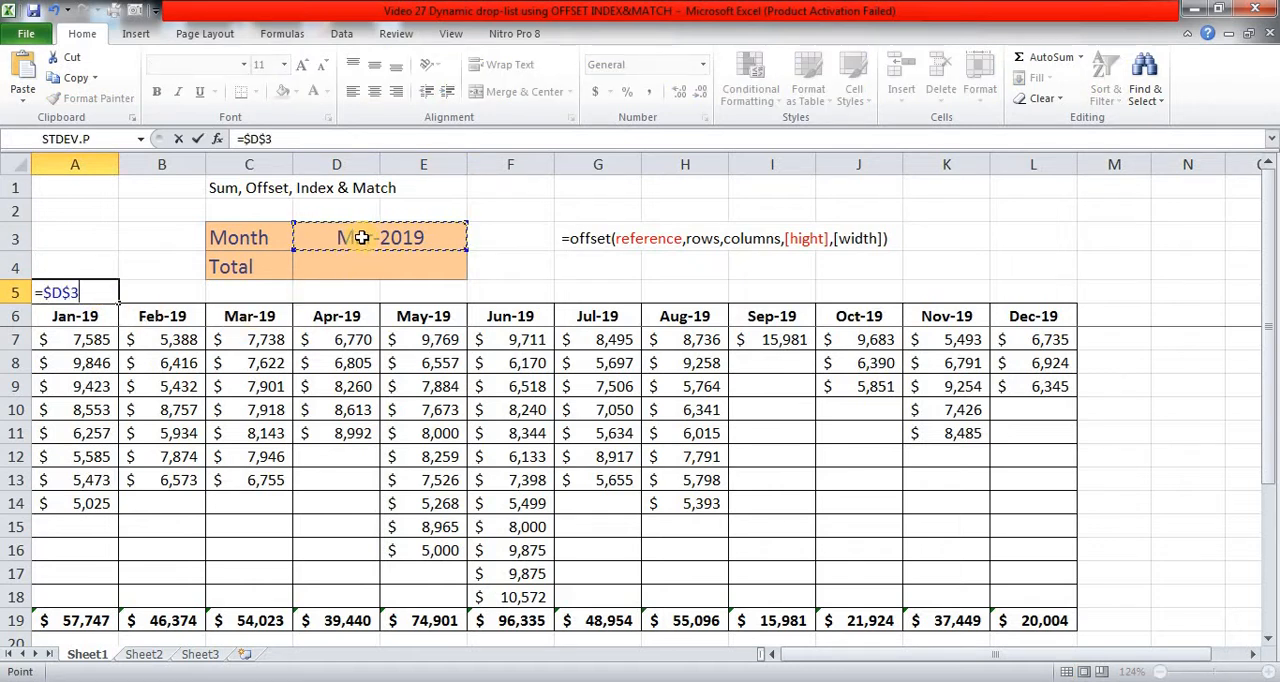
pyautogui.write('=')
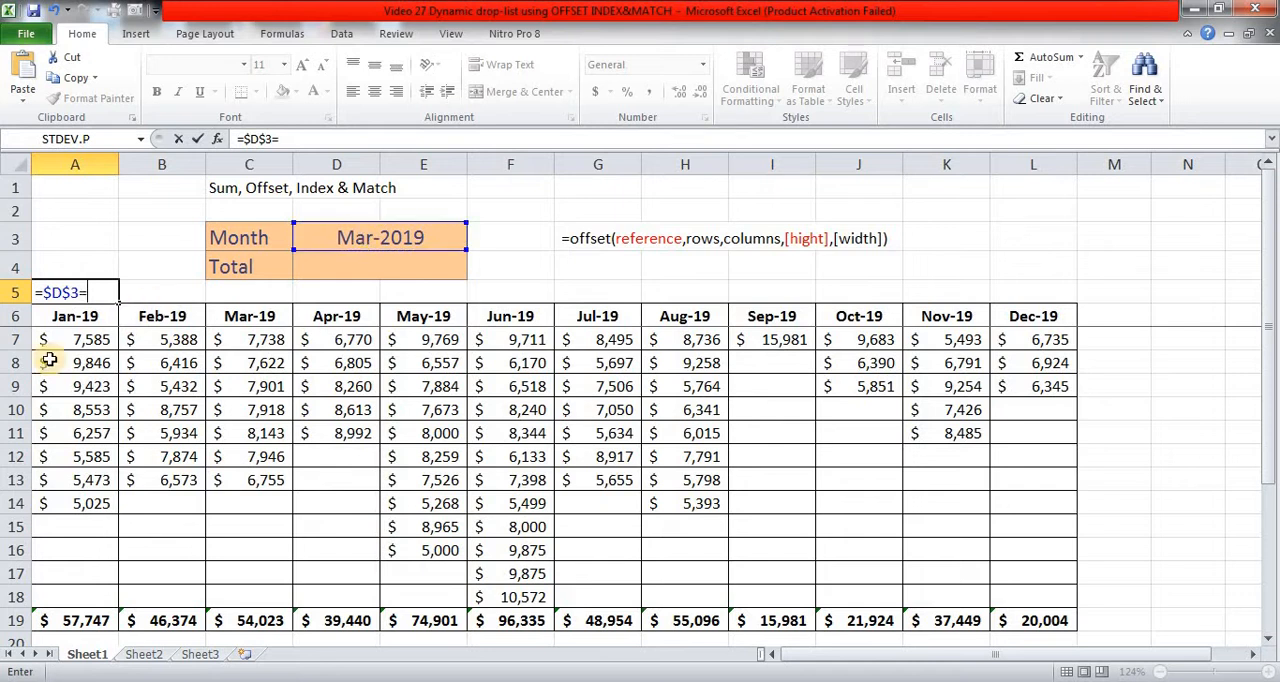
pyautogui.click(73, 317)
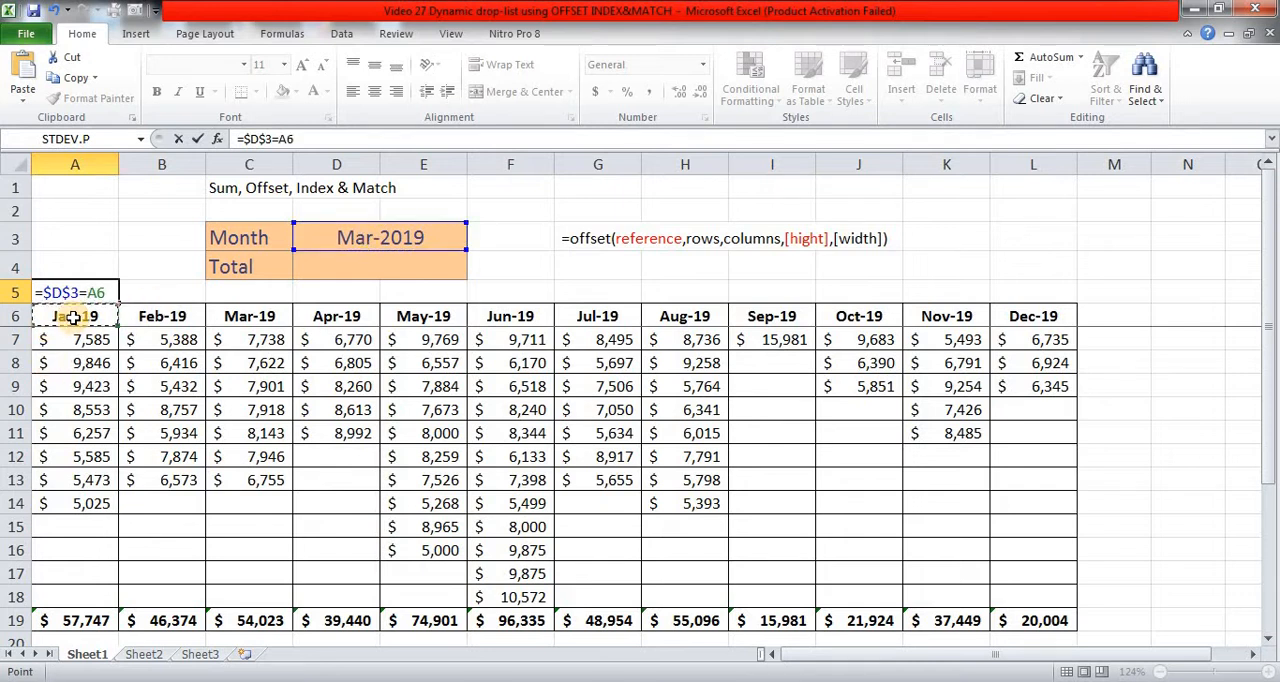
pyautogui.press('F4')
pyautogui.press('F4')
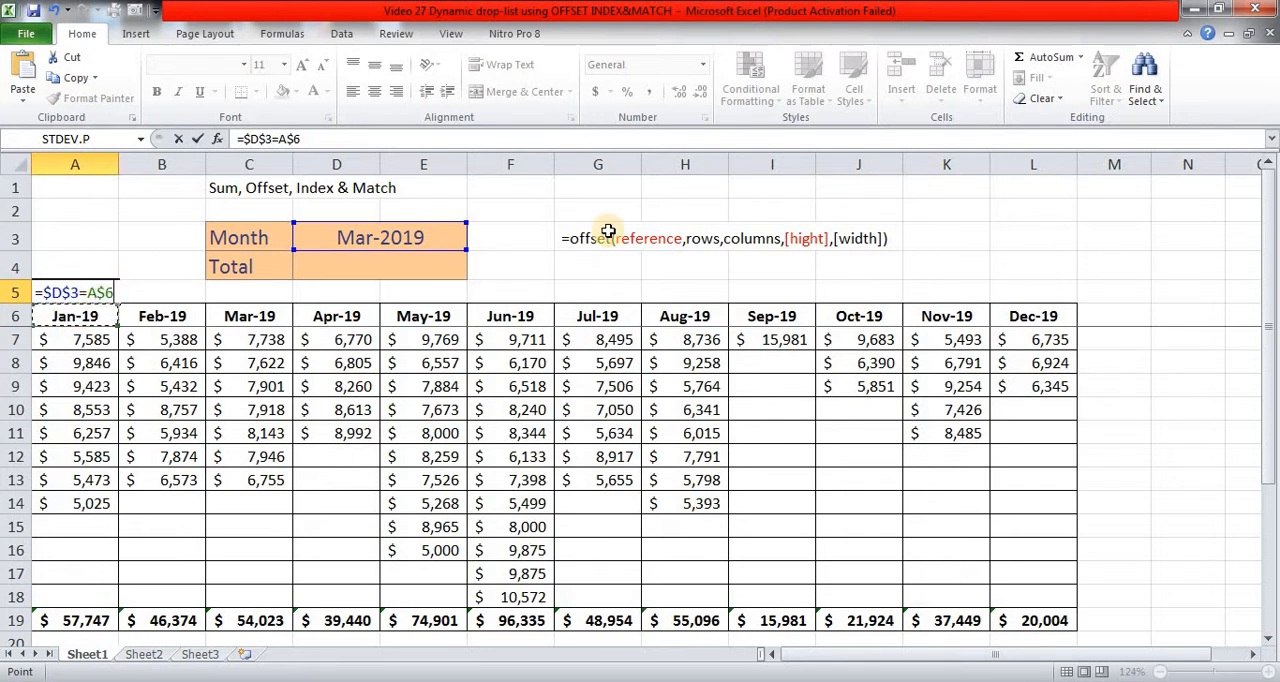
pyautogui.hotkey('ctrl', 'Return')
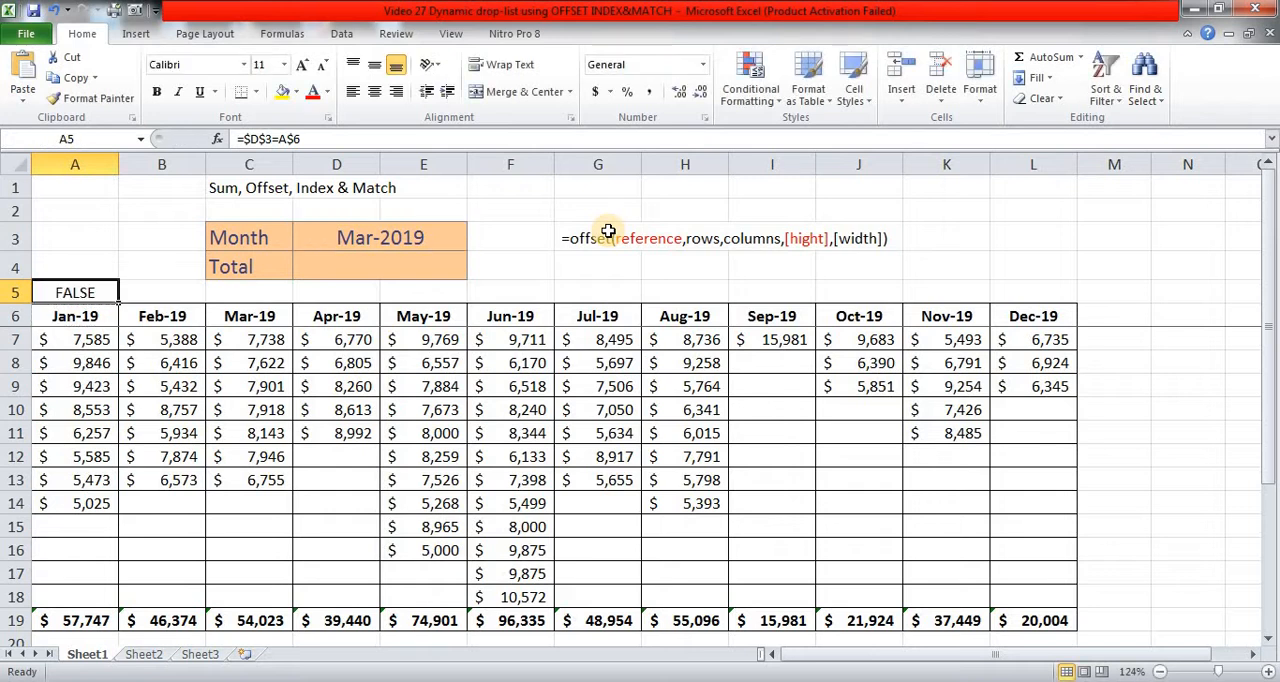
# Step: Copy the text of the comparison formula in cell A5
pyautogui.click(273, 140)
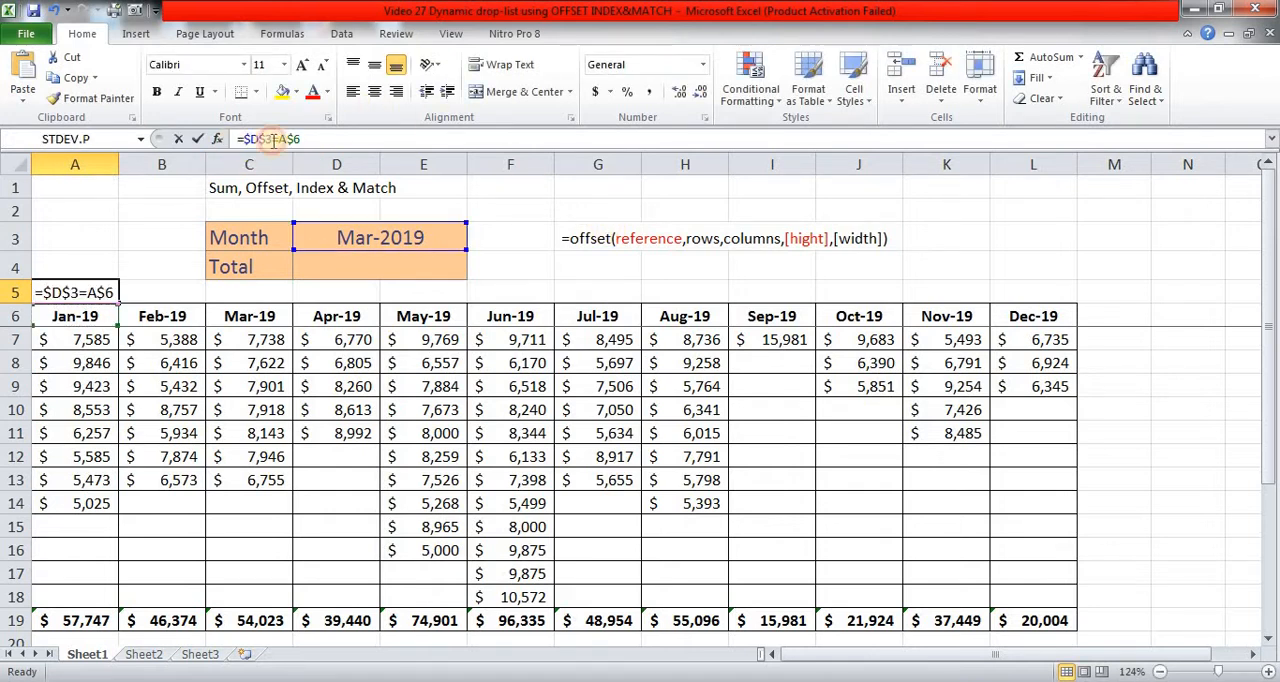
pyautogui.moveTo(273, 140); pyautogui.dragTo(316, 138)
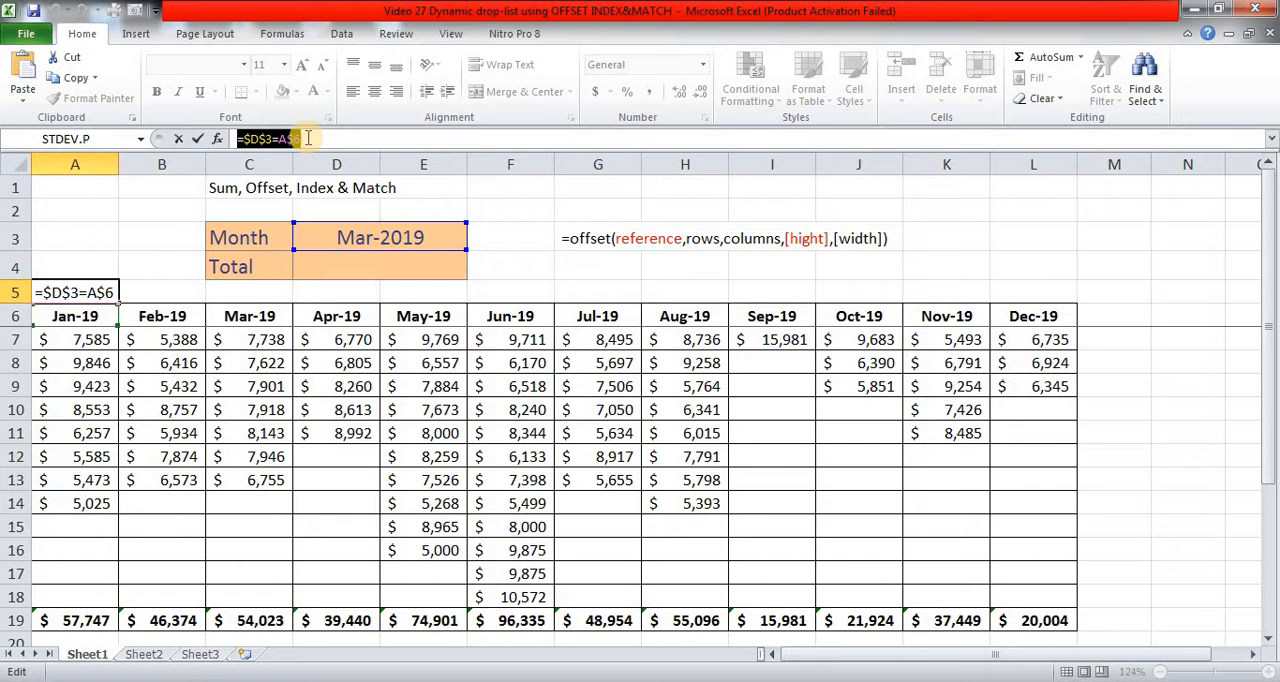
pyautogui.press('Escape')
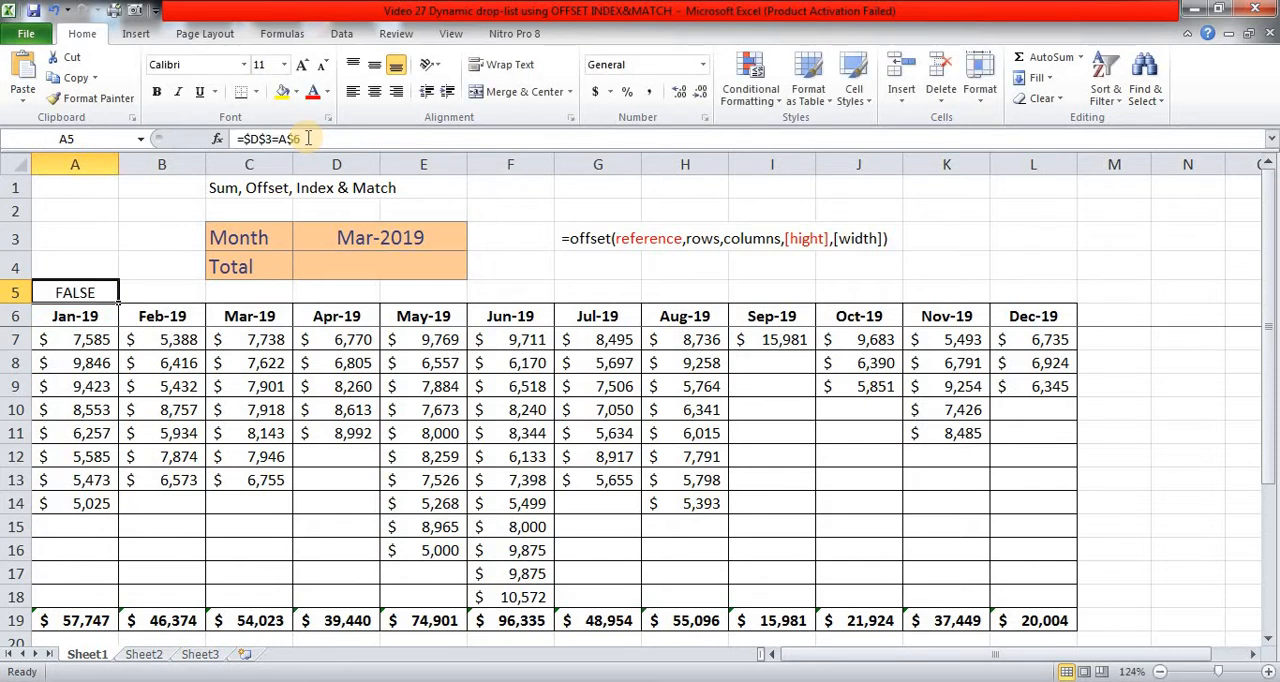
# Step: Set up a formula-based conditional formatting rule for A6:L19 using =$D$3=A$6
pyautogui.press('Down')
pyautogui.hotkey('shift', 'Down')
pyautogui.hotkey('shift', 'Down')
pyautogui.hotkey('shift', 'Down')
pyautogui.hotkey('shift', 'Down')
pyautogui.hotkey('shift', 'Down')
pyautogui.hotkey('shift', 'Down')
pyautogui.hotkey('shift', 'Down')
pyautogui.hotkey('shift', 'Down')
pyautogui.hotkey('shift', 'Down')
pyautogui.hotkey('shift', 'Down')
pyautogui.hotkey('shift', 'Down')
pyautogui.hotkey('shift', 'Down')
pyautogui.hotkey('shift', 'Down')
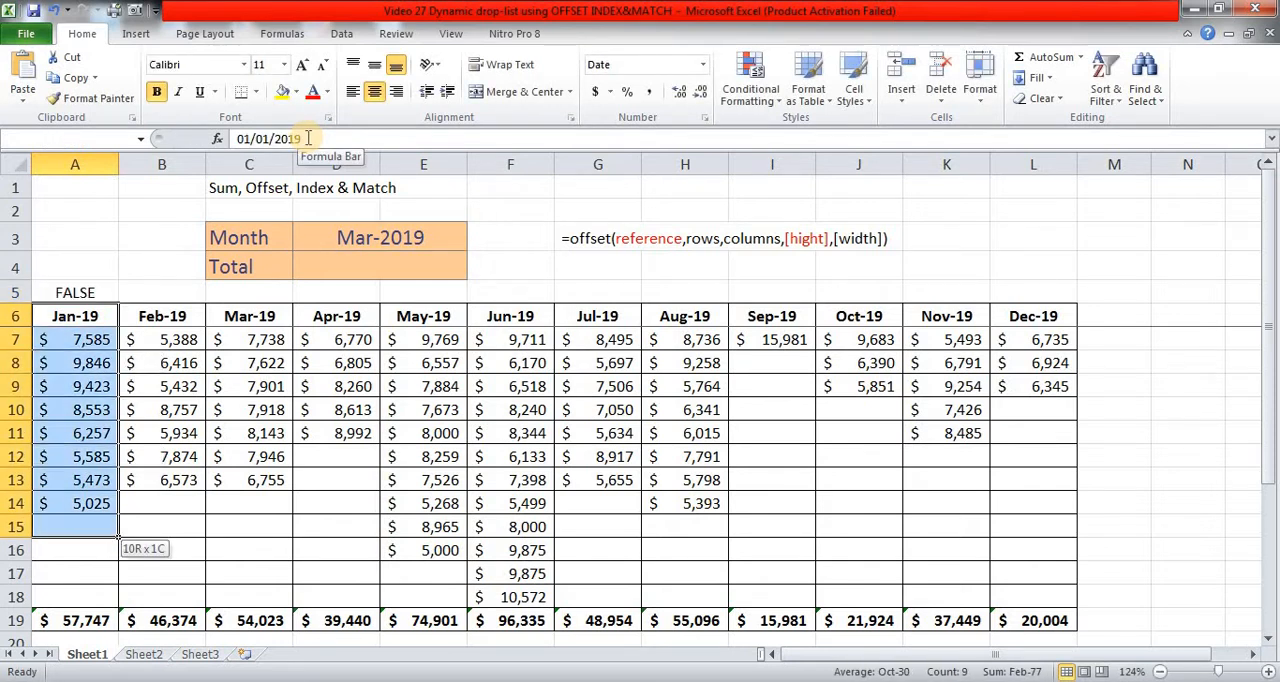
pyautogui.hotkey('shift', 'Right')
pyautogui.hotkey('shift', 'Right')
pyautogui.hotkey('shift', 'Right')
pyautogui.hotkey('shift', 'Right')
pyautogui.hotkey('shift', 'Right')
pyautogui.hotkey('shift', 'Right')
pyautogui.hotkey('shift', 'Right')
pyautogui.hotkey('shift', 'Right')
pyautogui.hotkey('shift', 'Right')
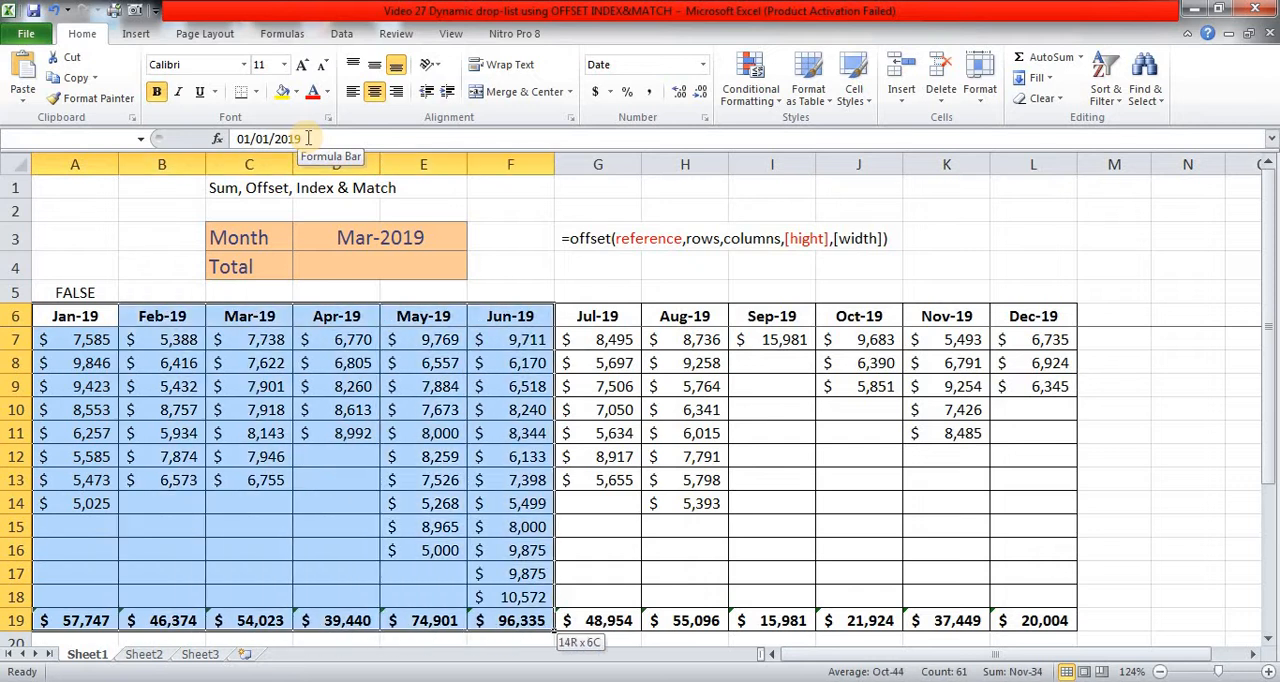
pyautogui.hotkey('shift', 'Right')
pyautogui.hotkey('shift', 'Right')
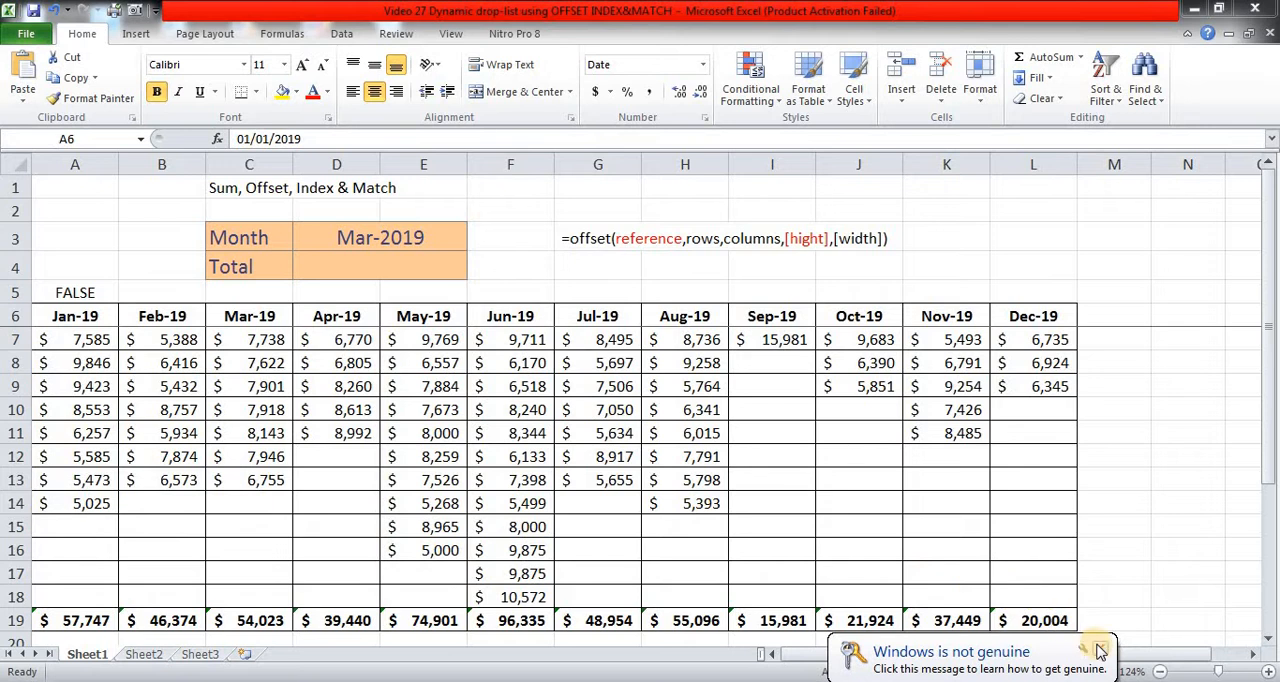
pyautogui.click(1100, 648)
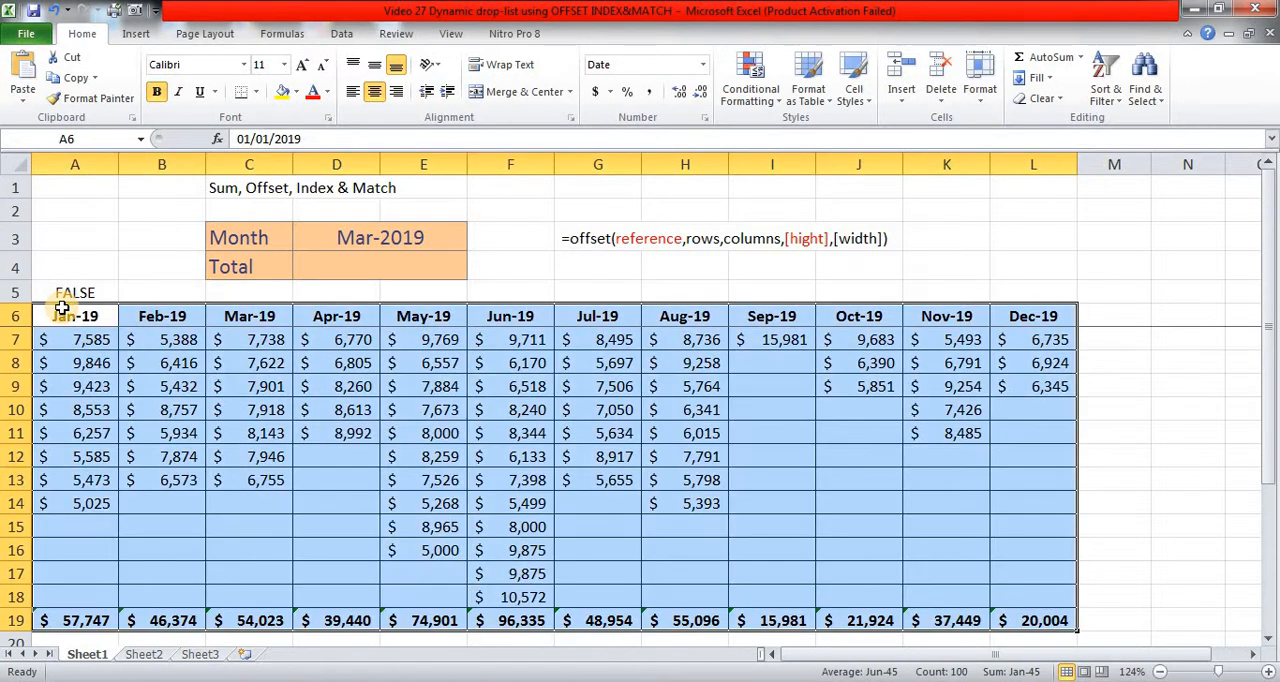
pyautogui.click(776, 108)
pyautogui.click(814, 335)
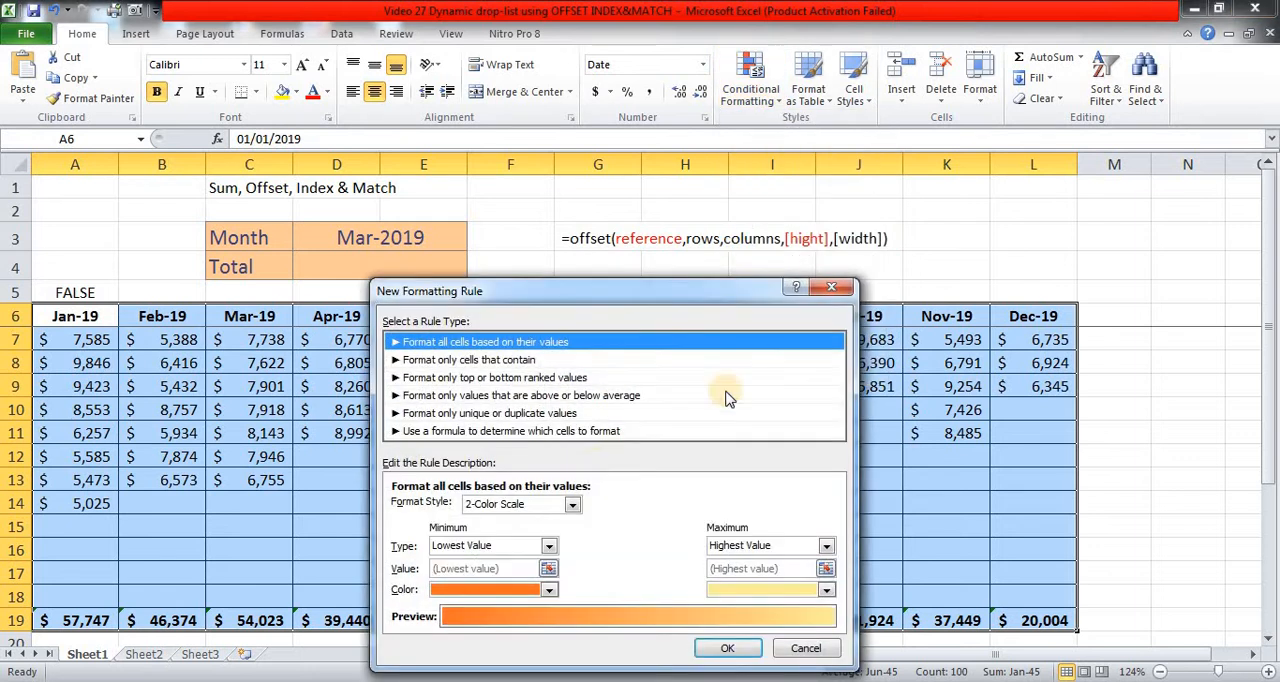
pyautogui.click(482, 431)
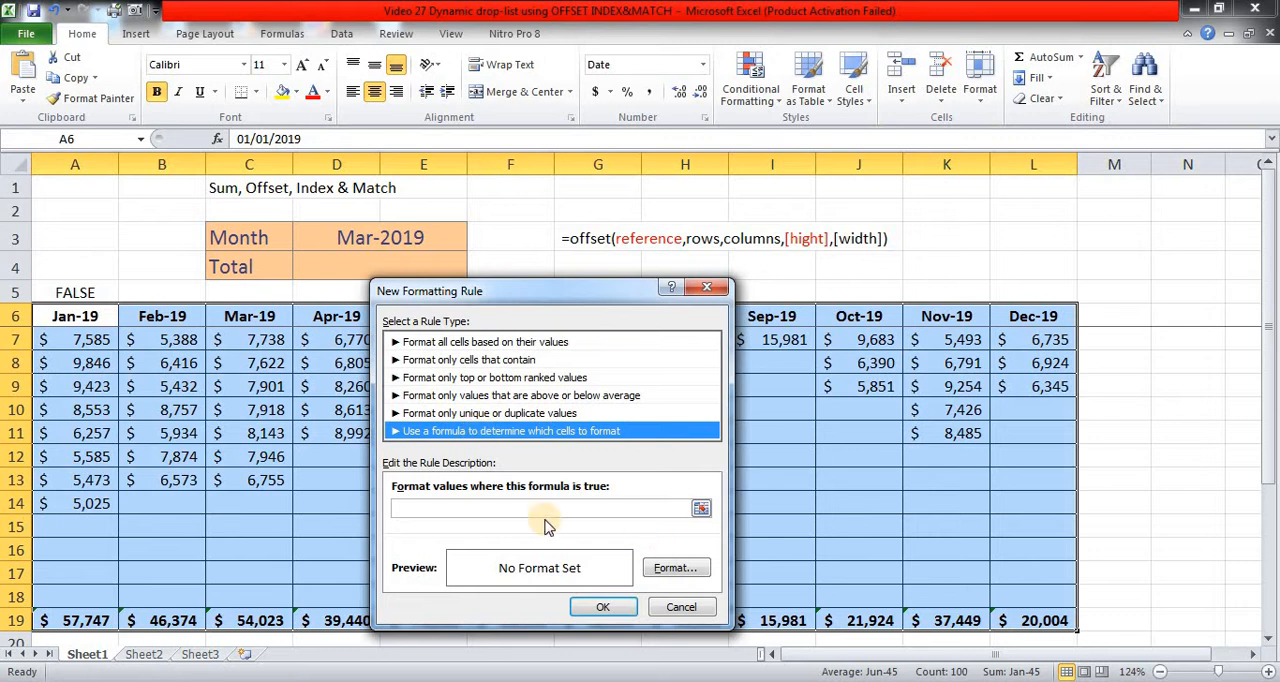
pyautogui.click(499, 508)
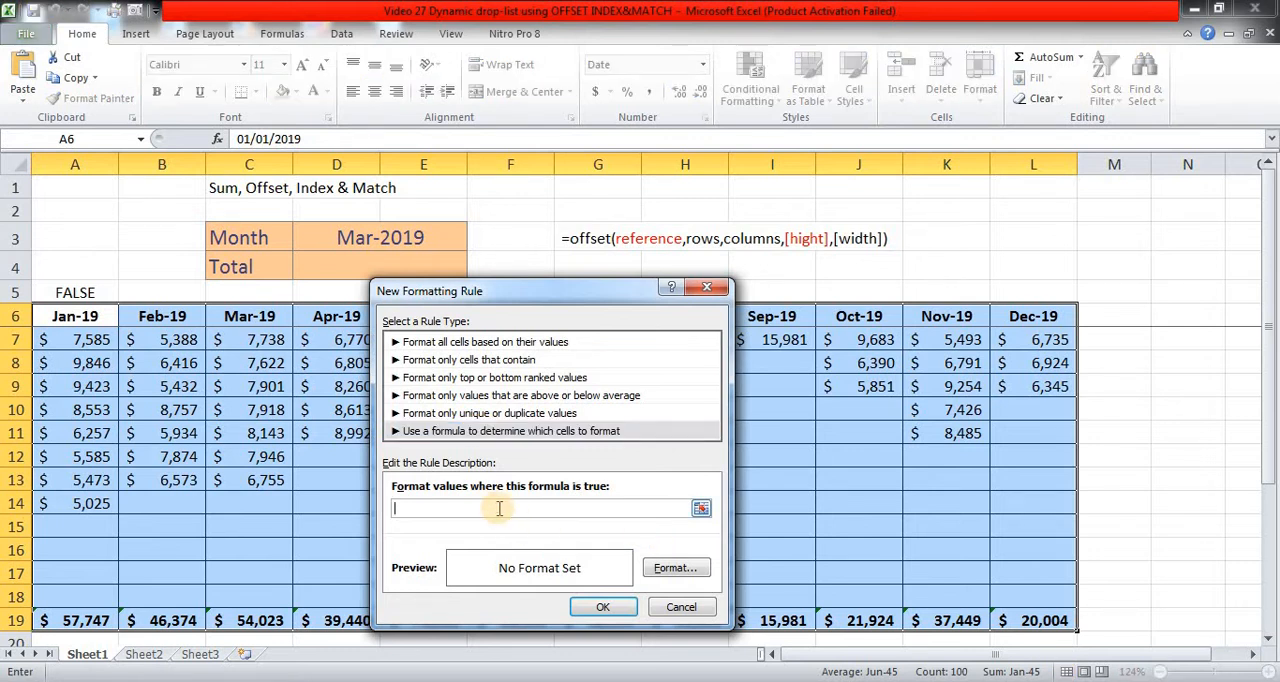
pyautogui.write('=$D$3=A$6')
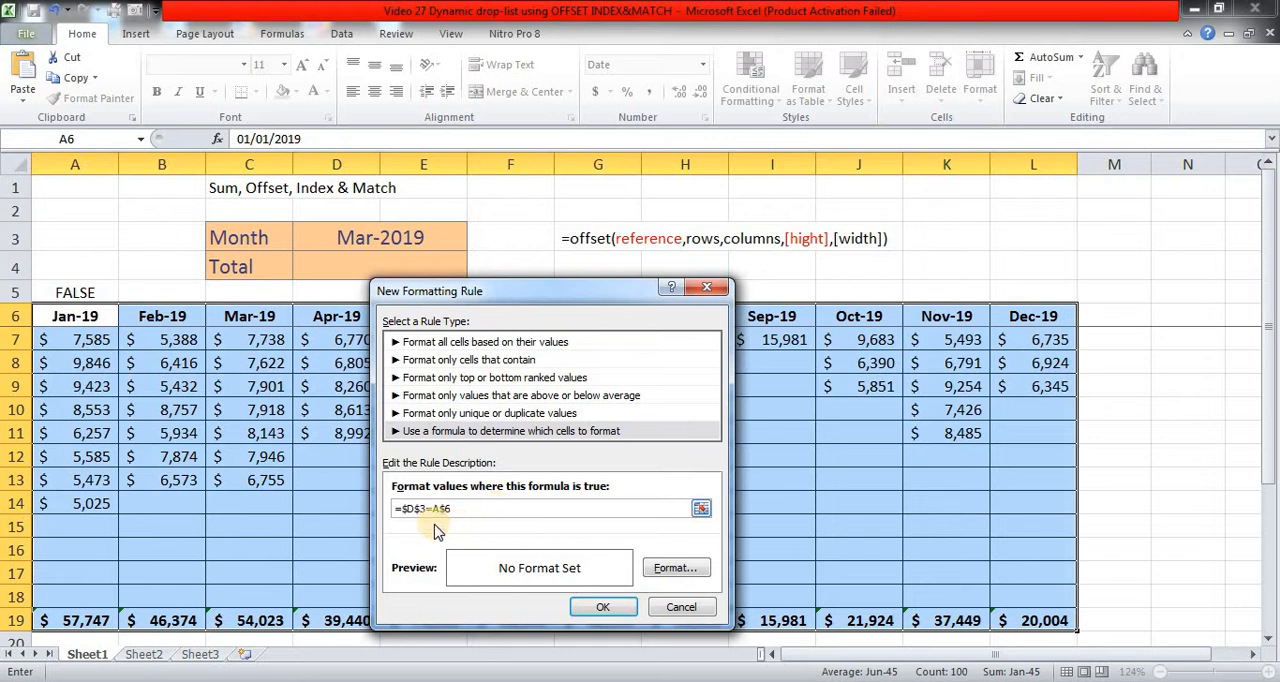
# Step: Give the new conditional formatting rule a yellow fill and apply it to the table
pyautogui.click(688, 572)
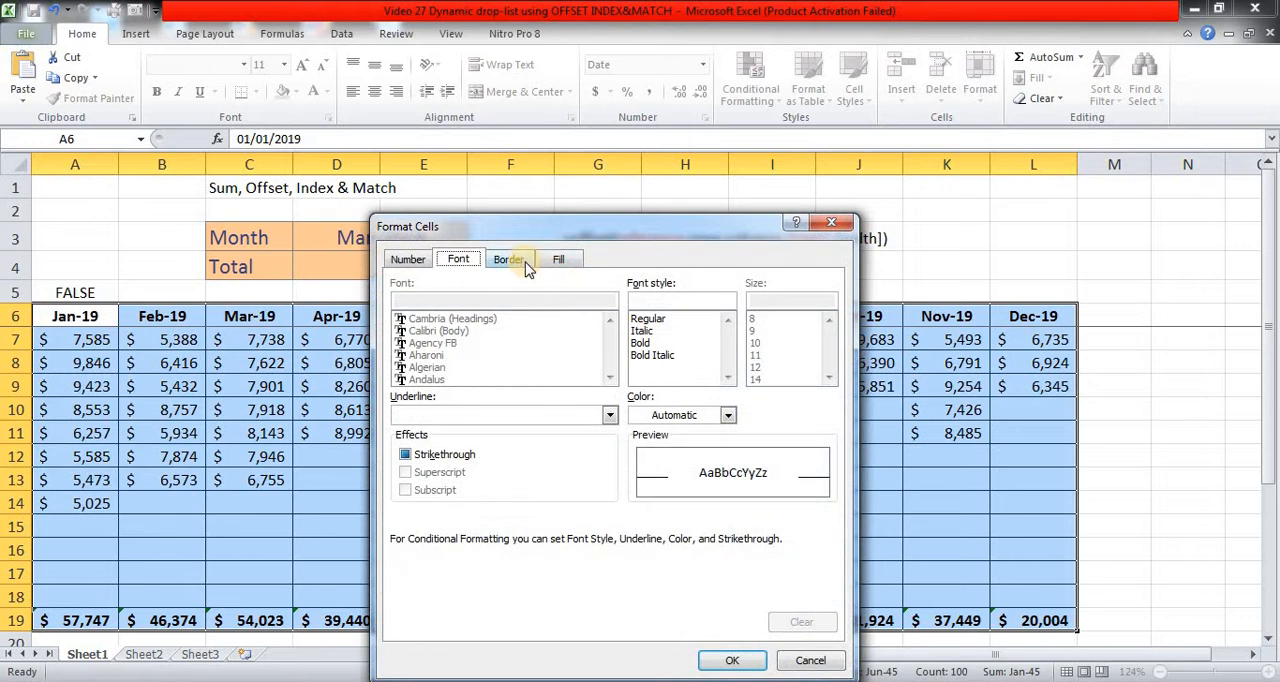
pyautogui.click(558, 258)
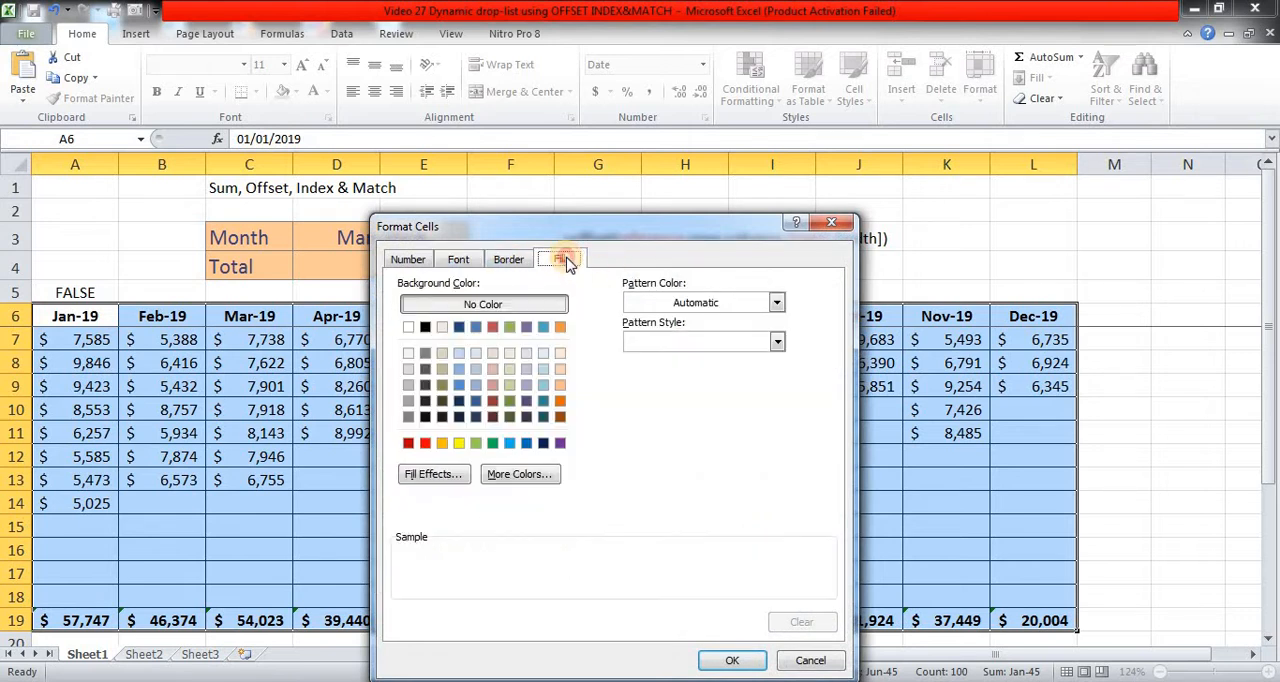
pyautogui.click(458, 443)
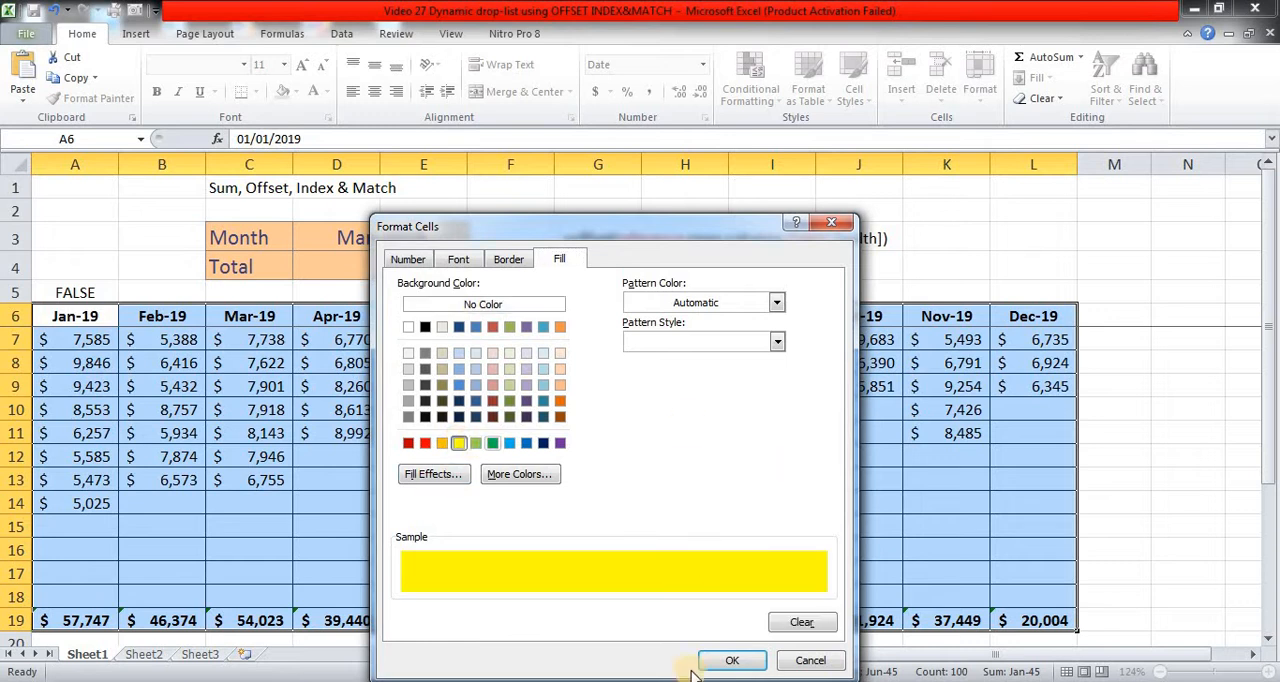
pyautogui.click(731, 660)
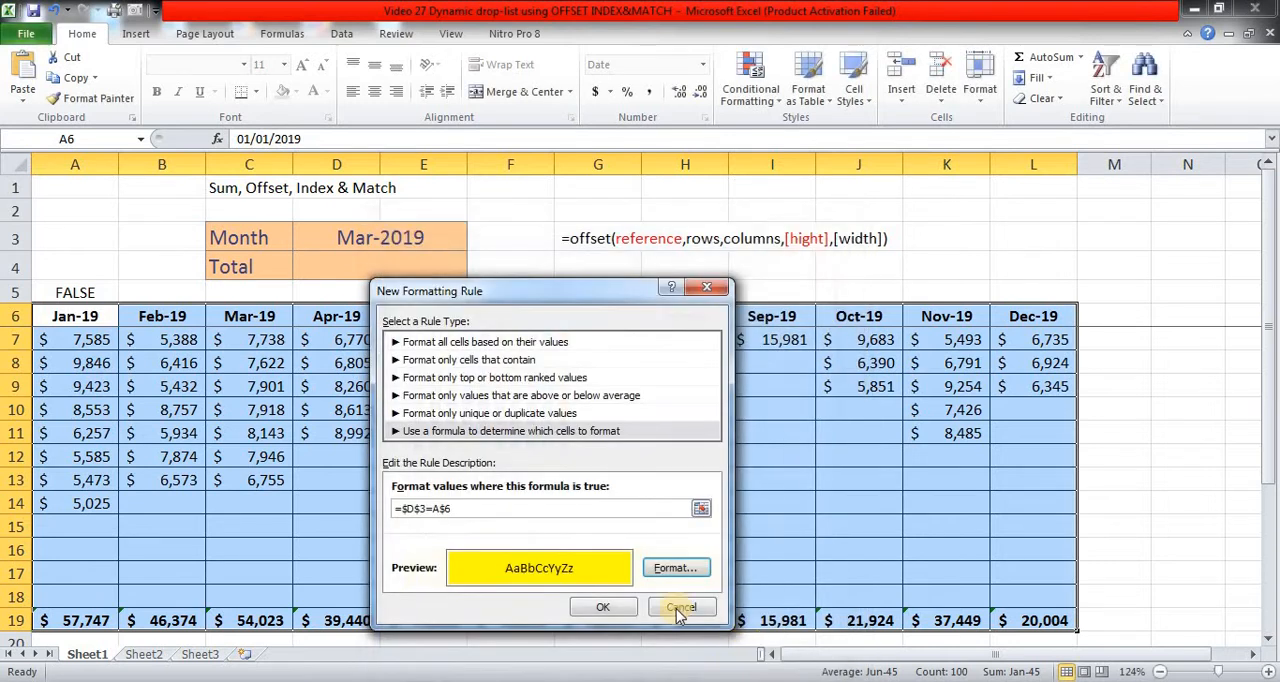
pyautogui.click(603, 607)
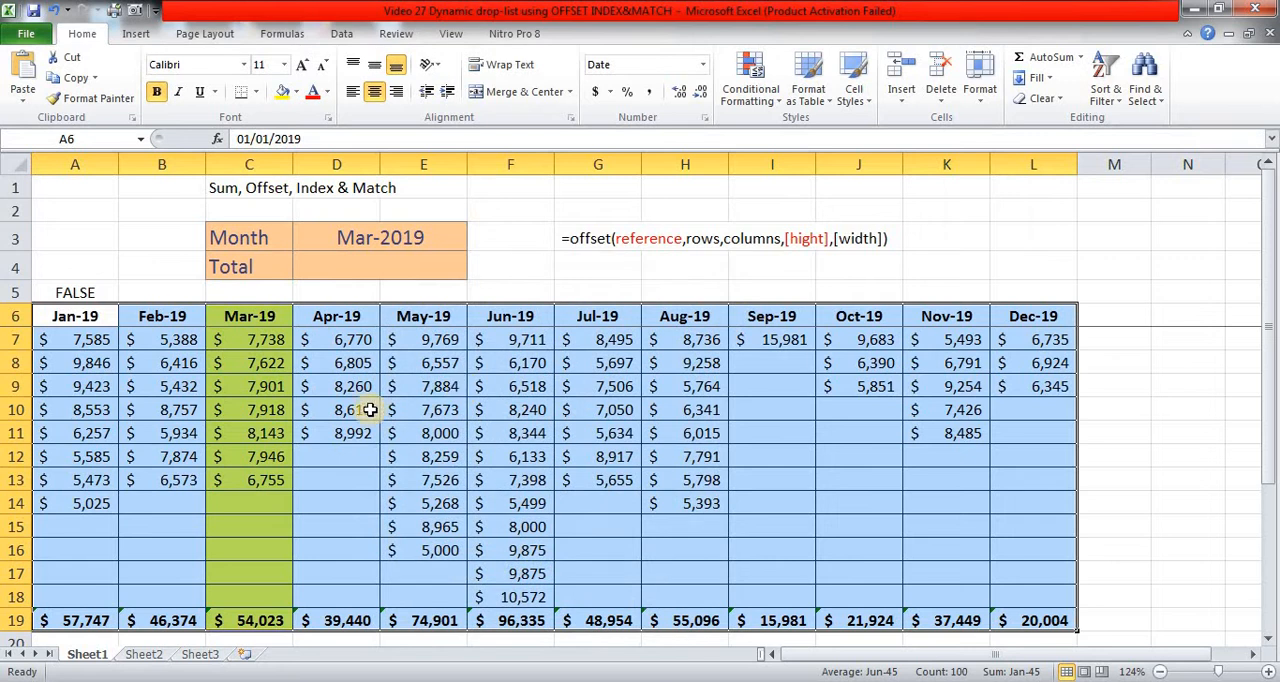
pyautogui.click(257, 319)
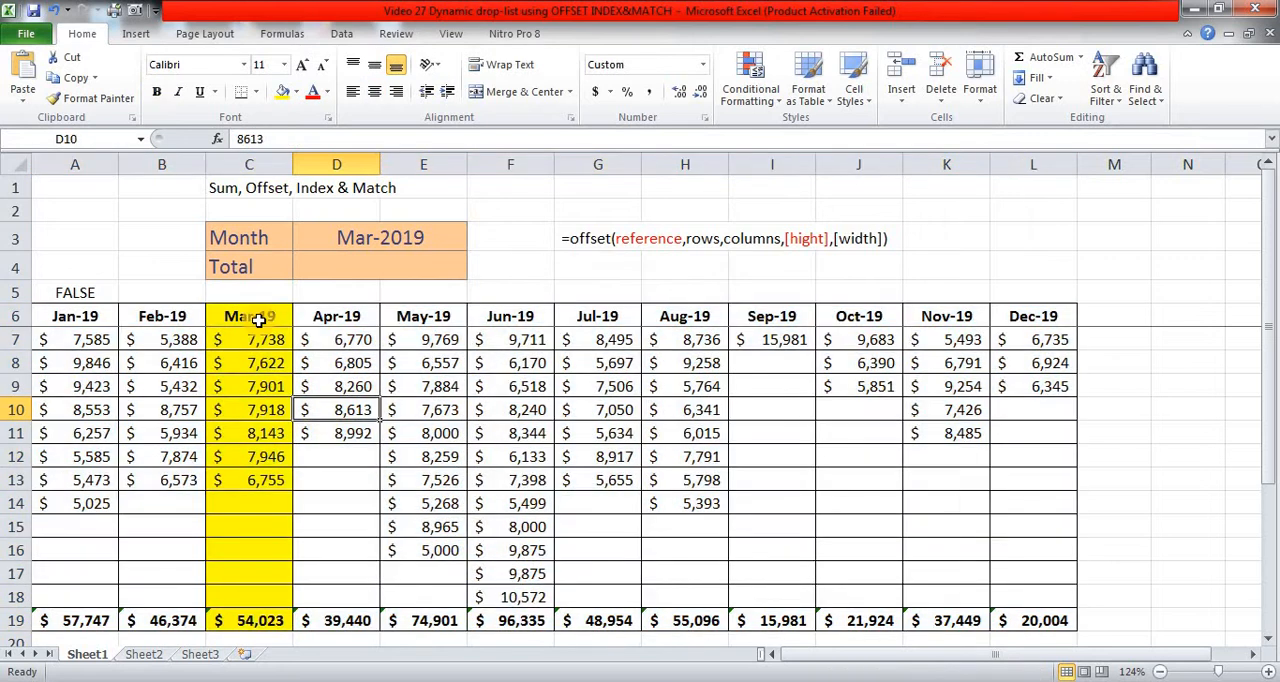
# Step: Choose Jun-19 as the month in D3 and clear the test formula from cell A5
pyautogui.click(428, 238)
pyautogui.click(476, 243)
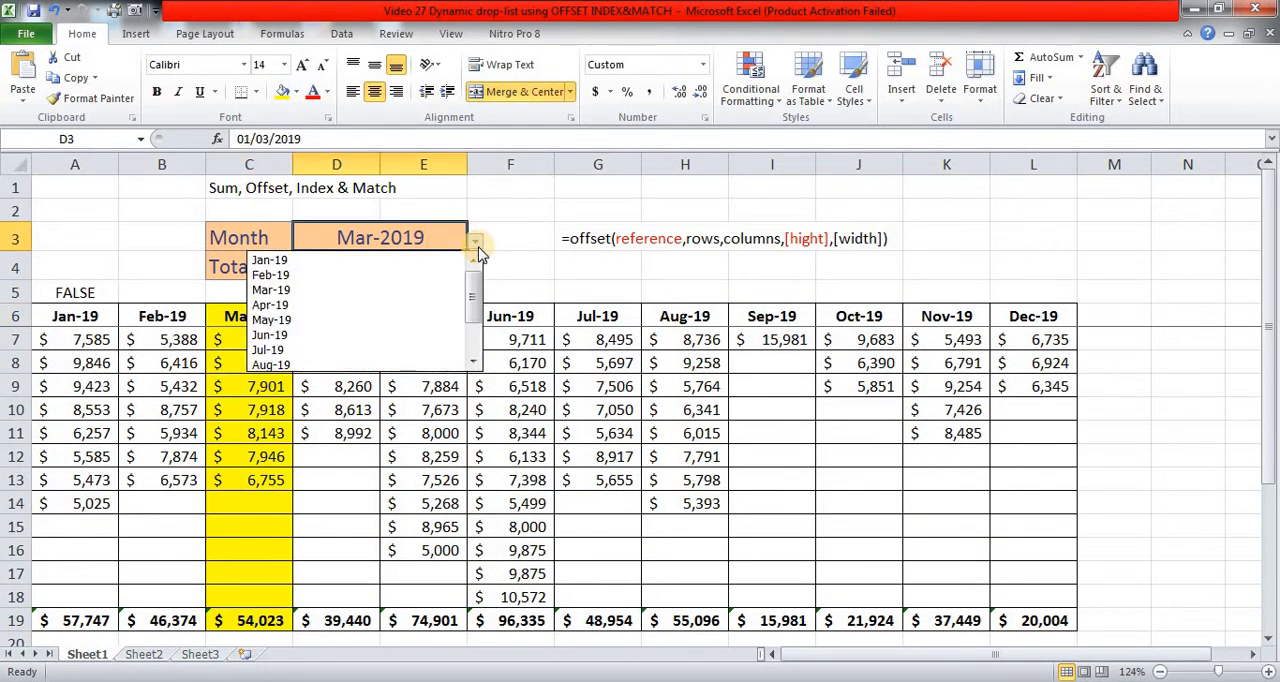
pyautogui.click(340, 336)
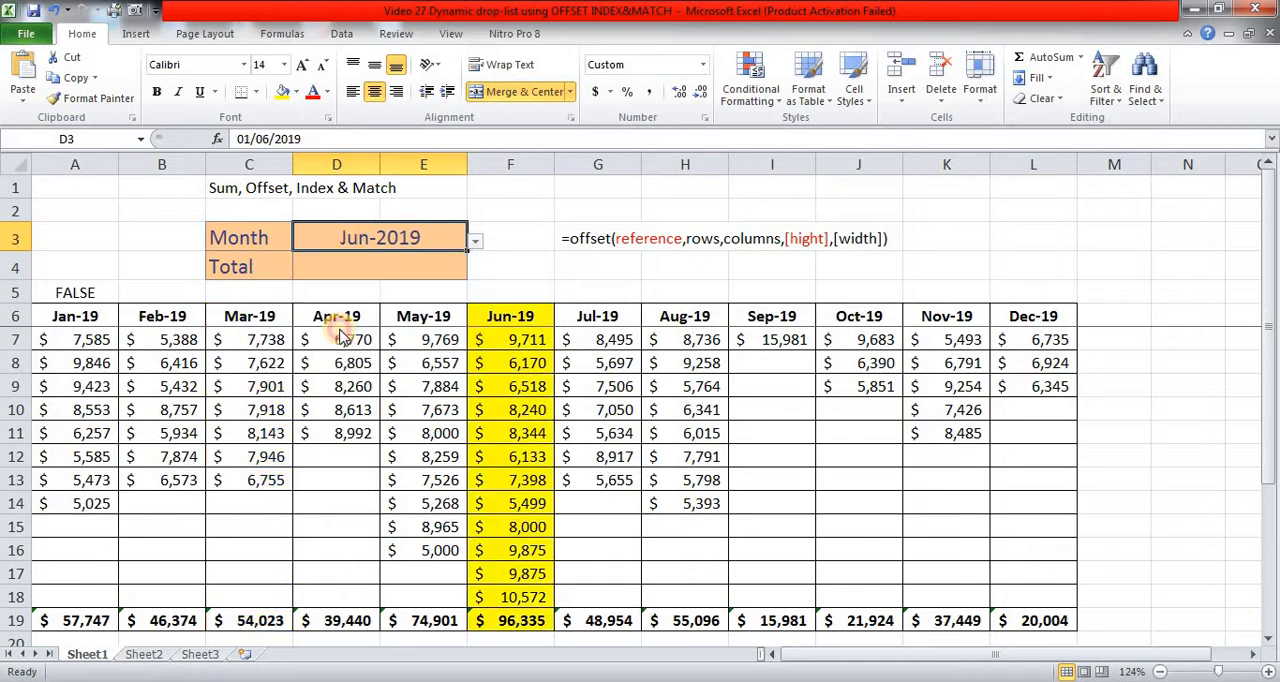
pyautogui.click(69, 295)
pyautogui.press('Delete')
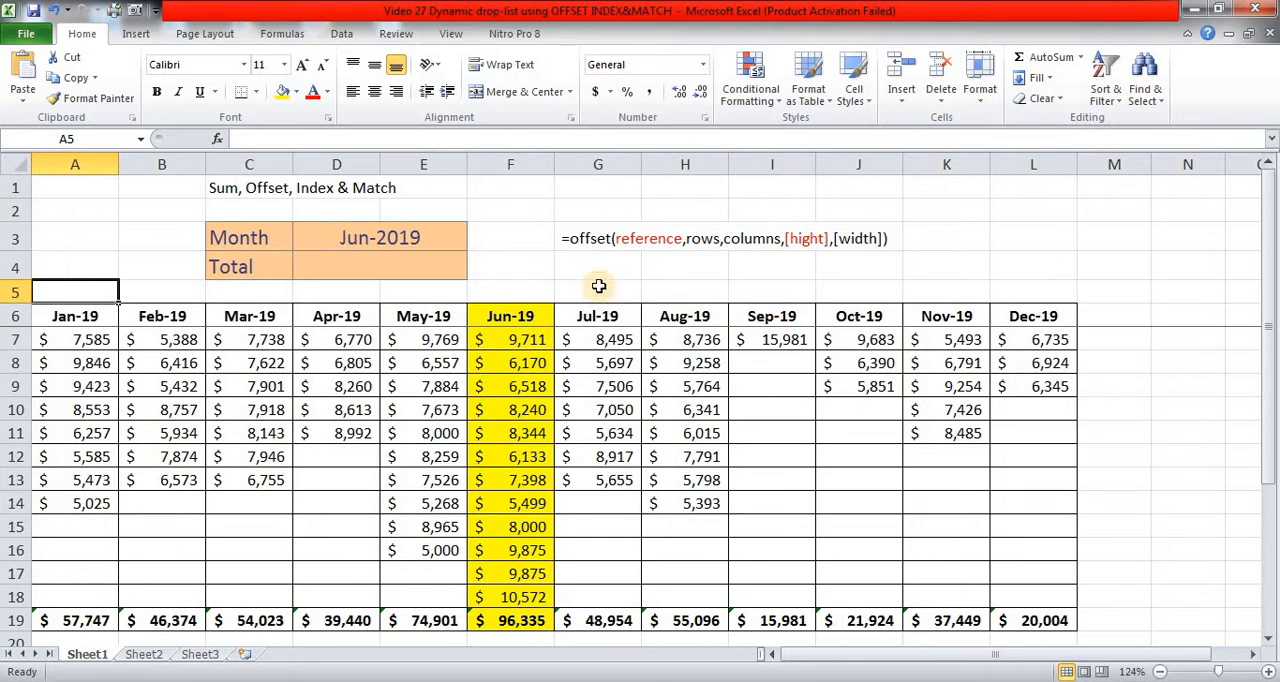
# Step: Review the OFFSET argument syntax noted in cell G3
pyautogui.click(574, 238)
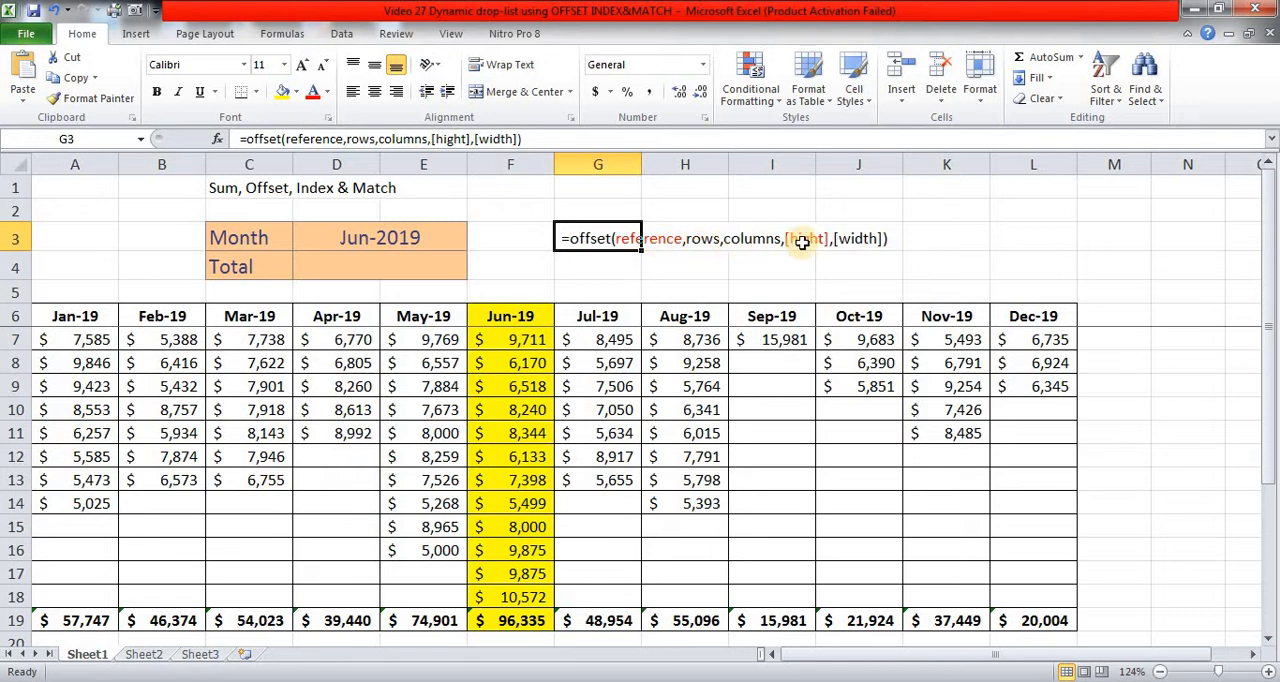
pyautogui.click(711, 267)
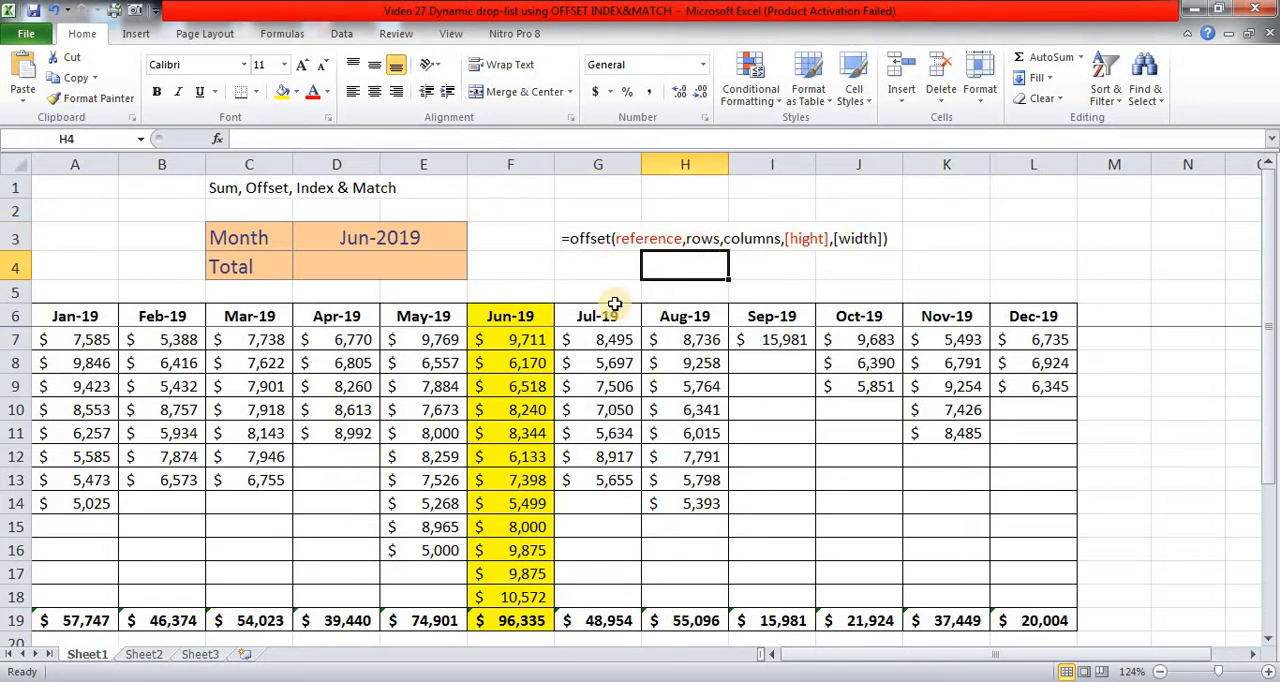
pyautogui.click(572, 241)
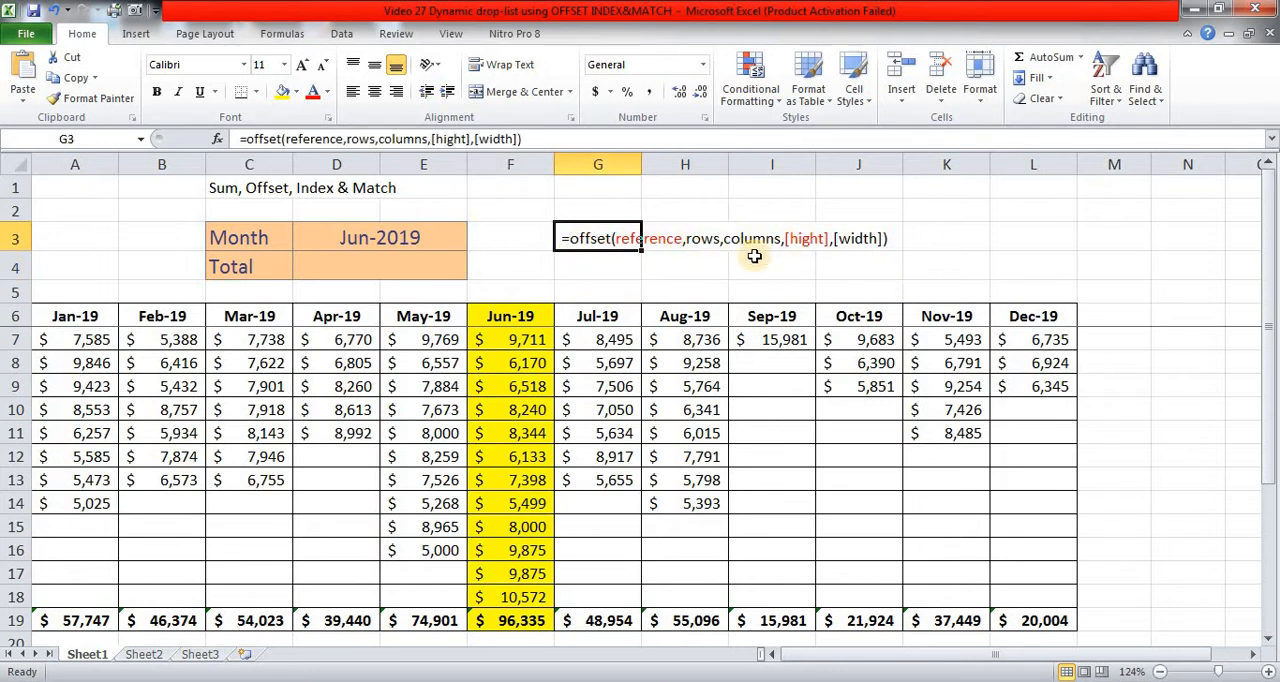
# Step: Compare the reference argument in the OFFSET syntax note with the month headers in row 6 and the month selected in D3
pyautogui.click(669, 268)
pyautogui.click(634, 237)
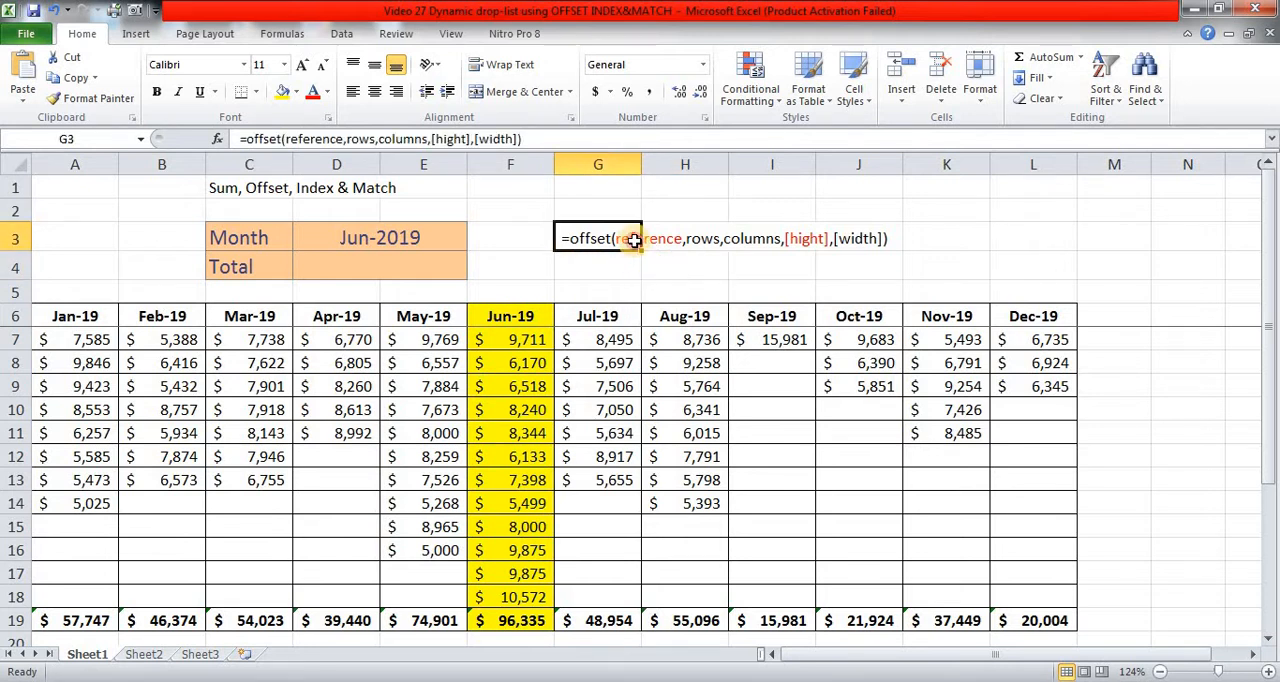
pyautogui.click(60, 317)
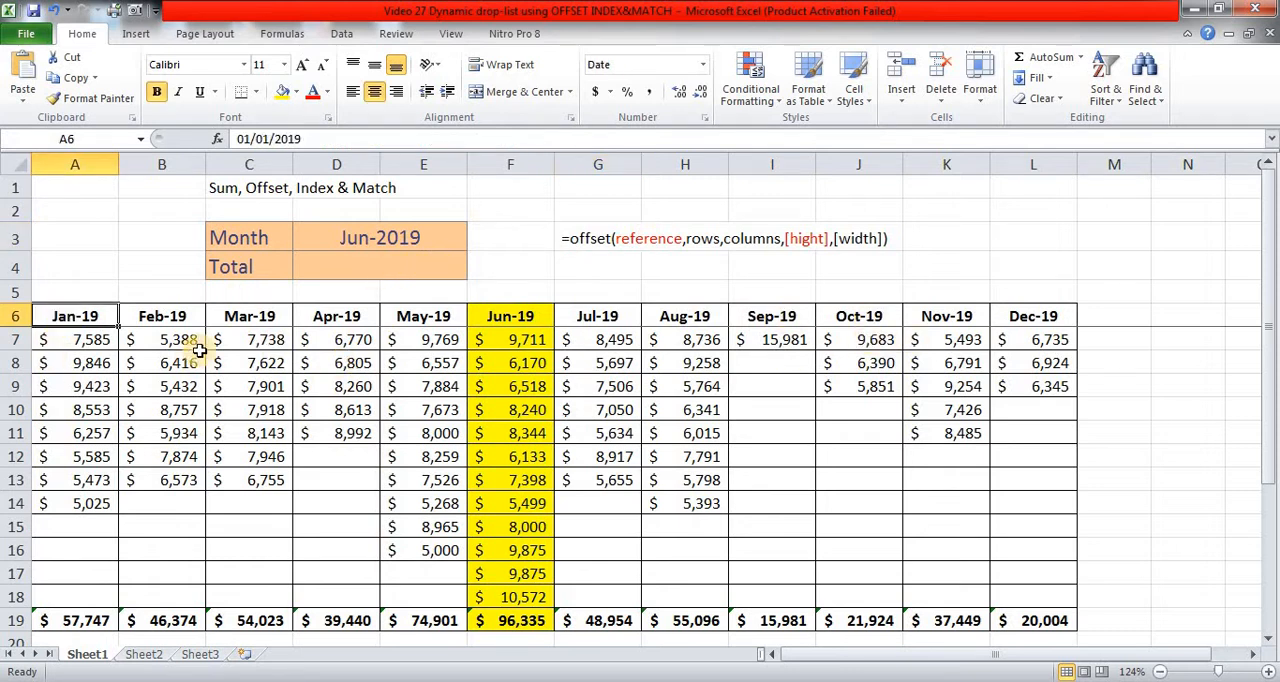
pyautogui.click(659, 241)
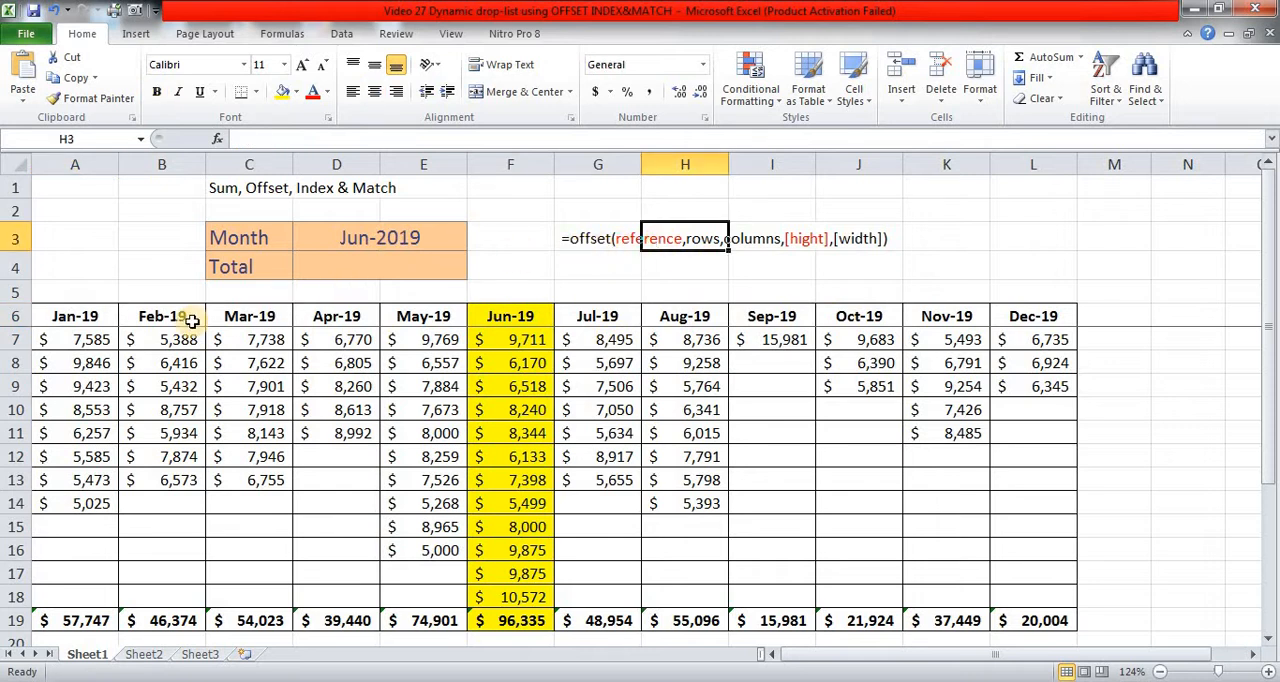
pyautogui.click(57, 318)
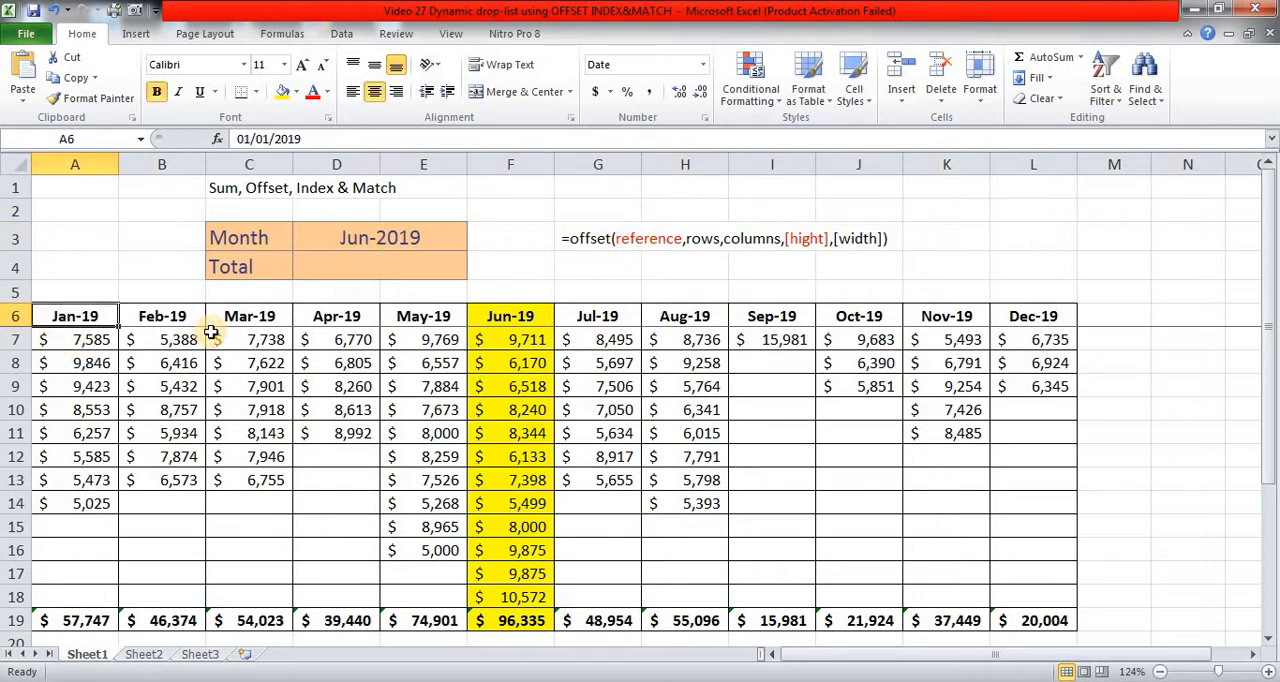
pyautogui.press('Right')
pyautogui.press('Right')
pyautogui.press('Right')
pyautogui.press('Right')
pyautogui.press('Right')
pyautogui.press('Right')
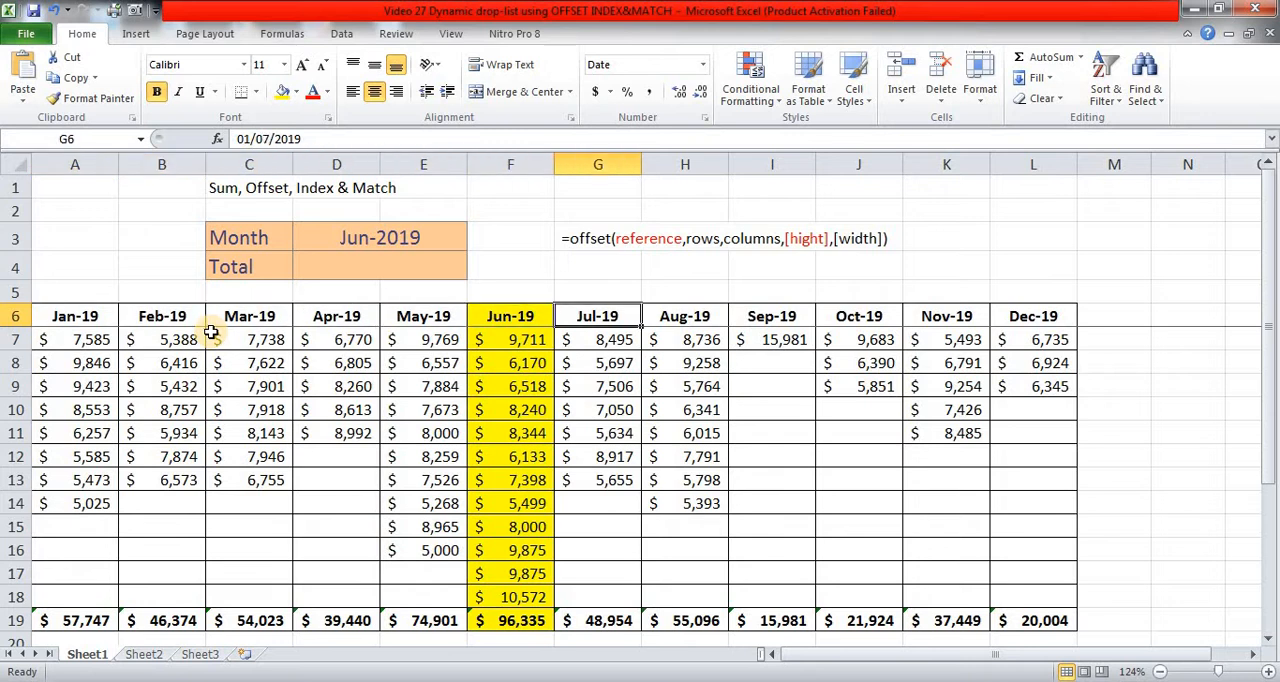
pyautogui.click(14, 316)
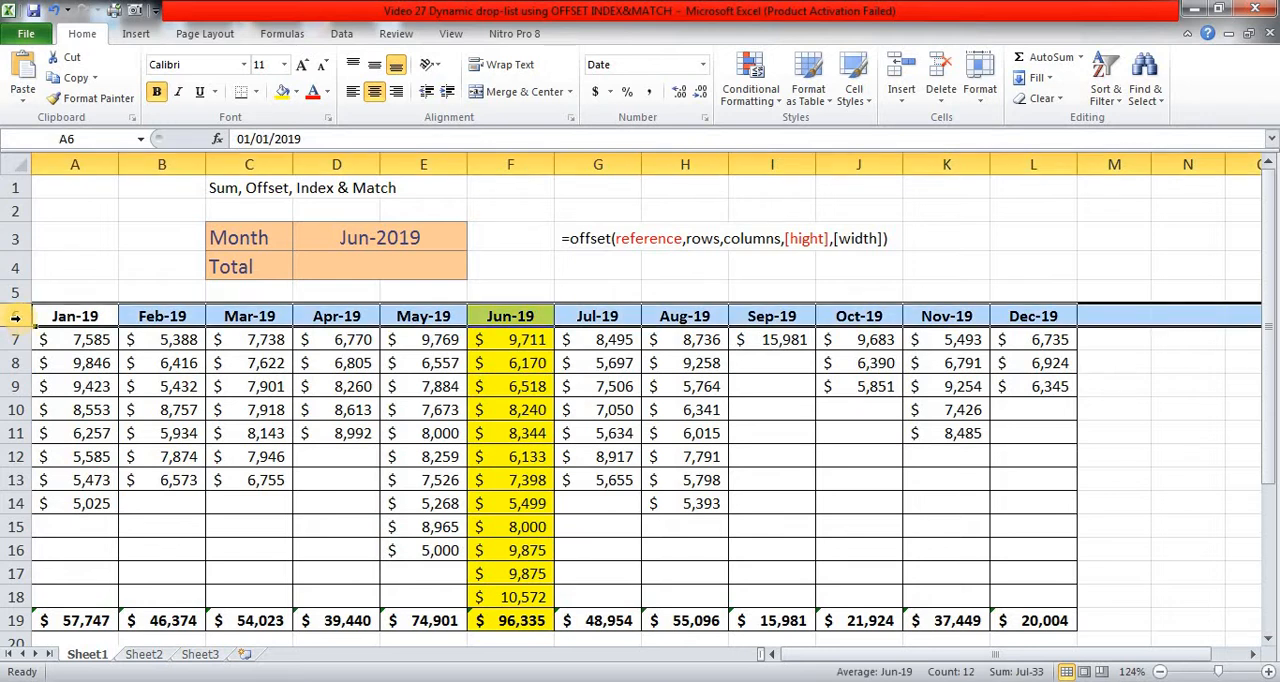
pyautogui.click(379, 237)
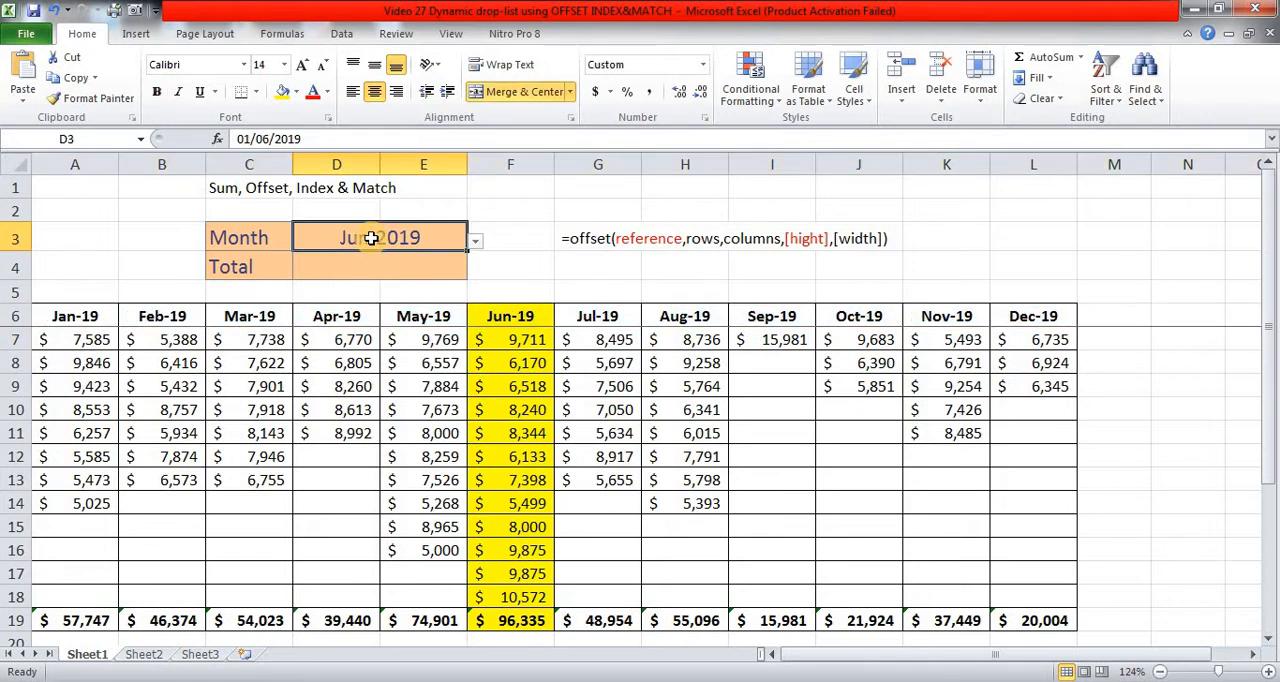
pyautogui.click(522, 314)
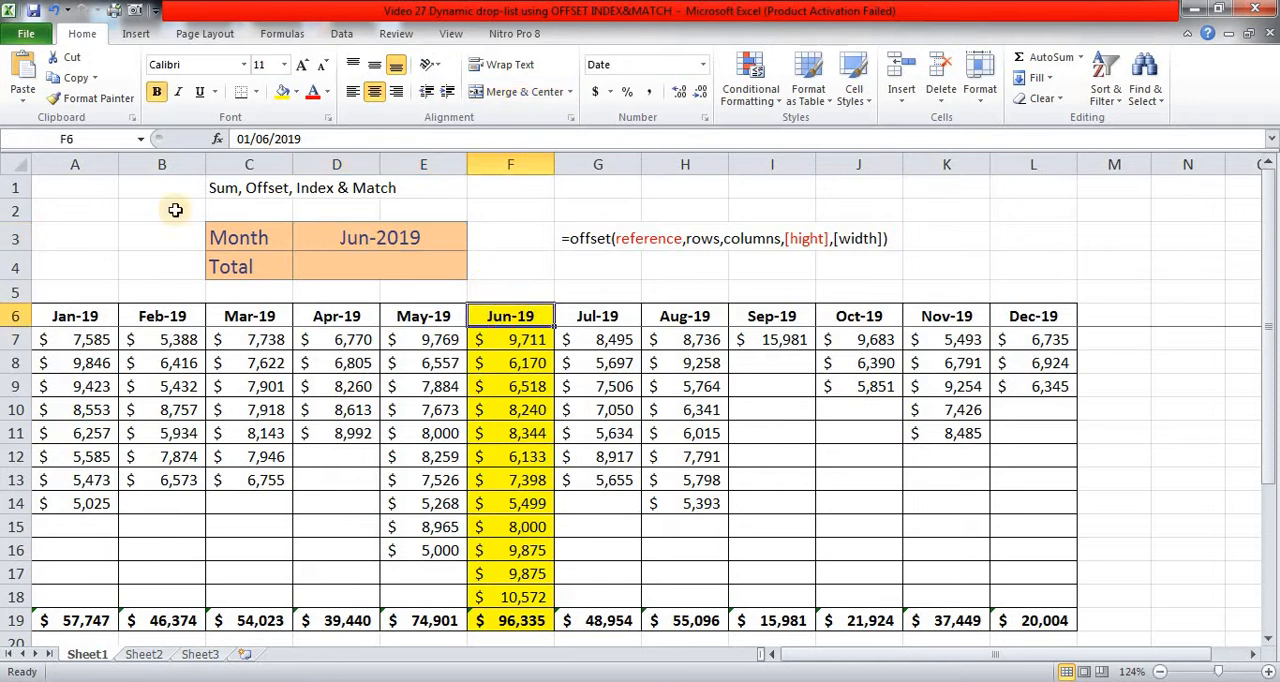
# Step: Choose Aug-19 as the month in D3 and check its matching header in row 6
pyautogui.click(462, 240)
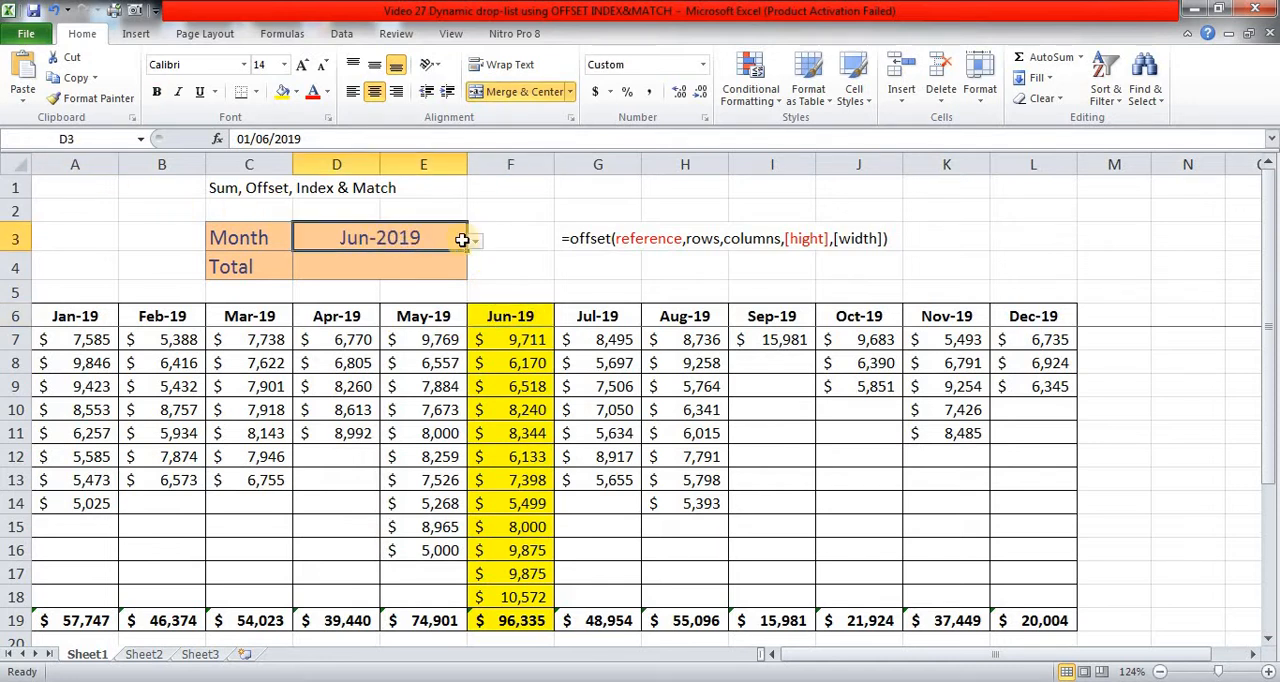
pyautogui.click(473, 242)
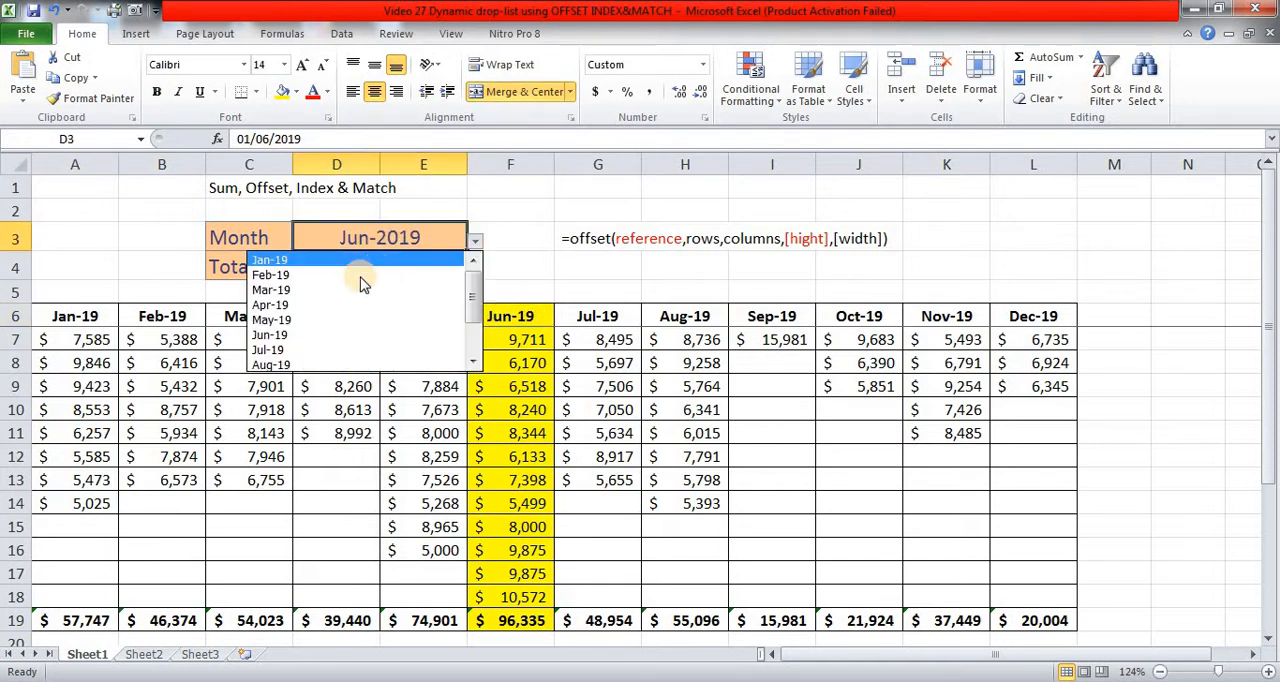
pyautogui.click(340, 364)
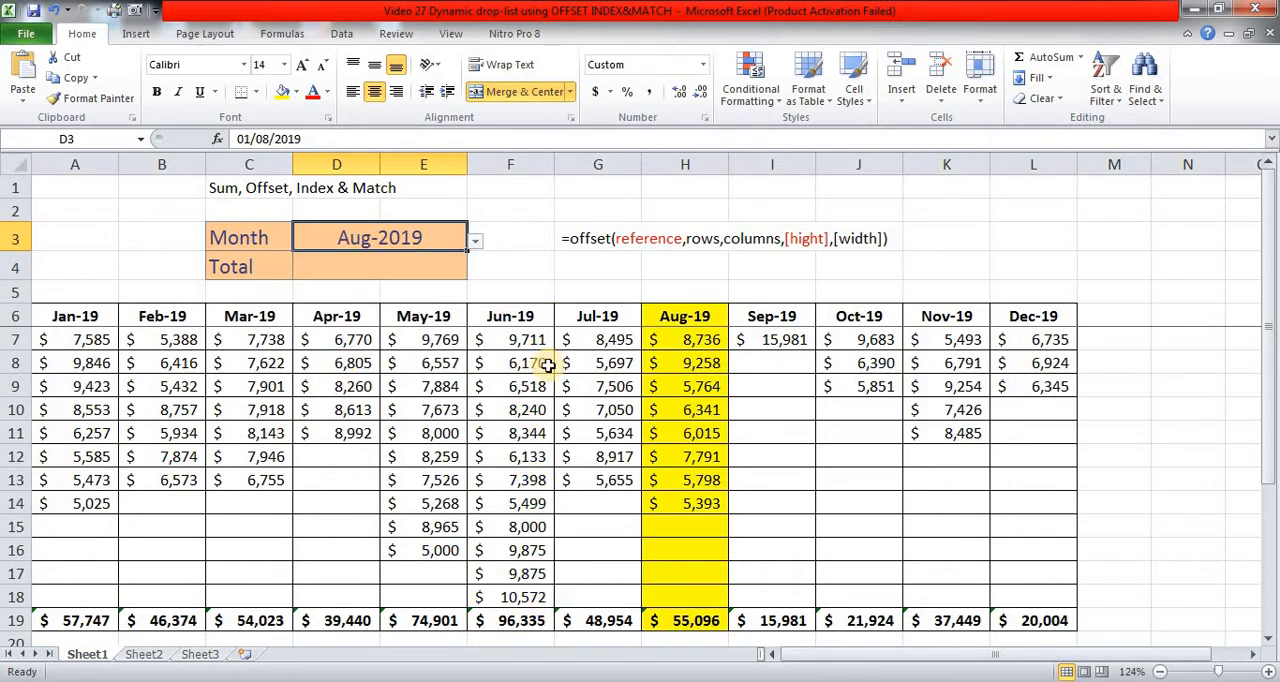
pyautogui.click(666, 318)
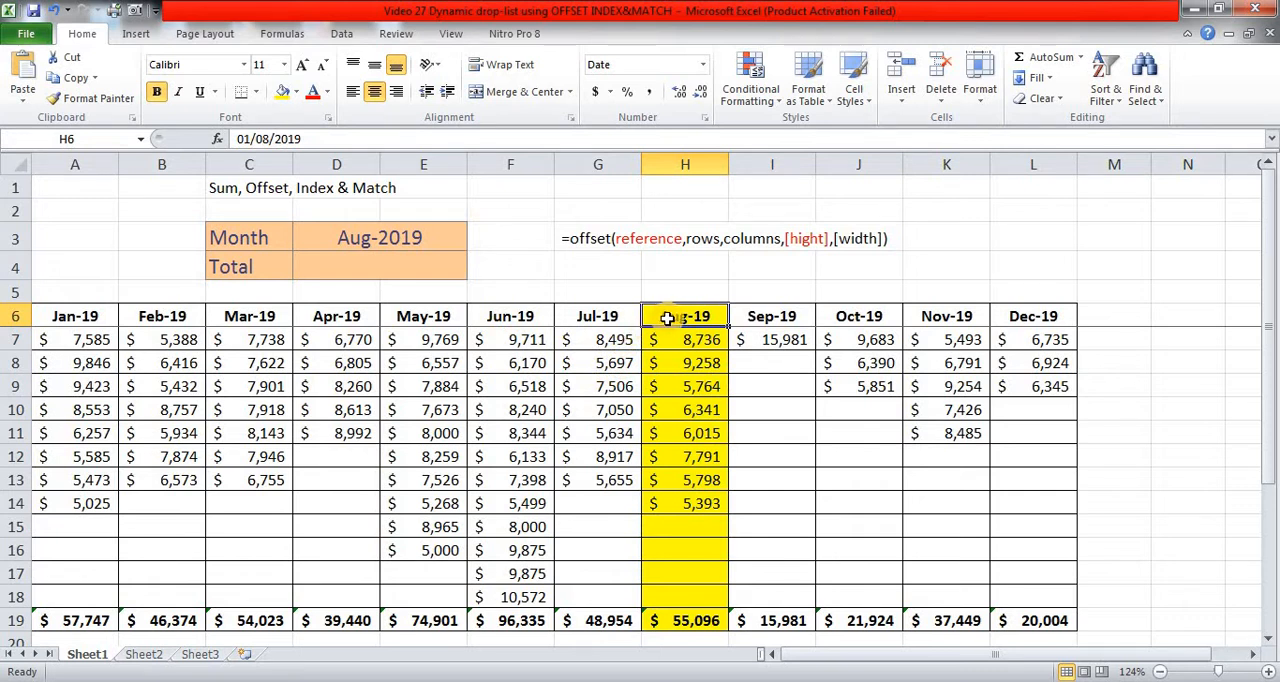
# Step: Start an INDEX formula in total cell D4 with A6:L6 as the array and the row number left empty
pyautogui.click(411, 268)
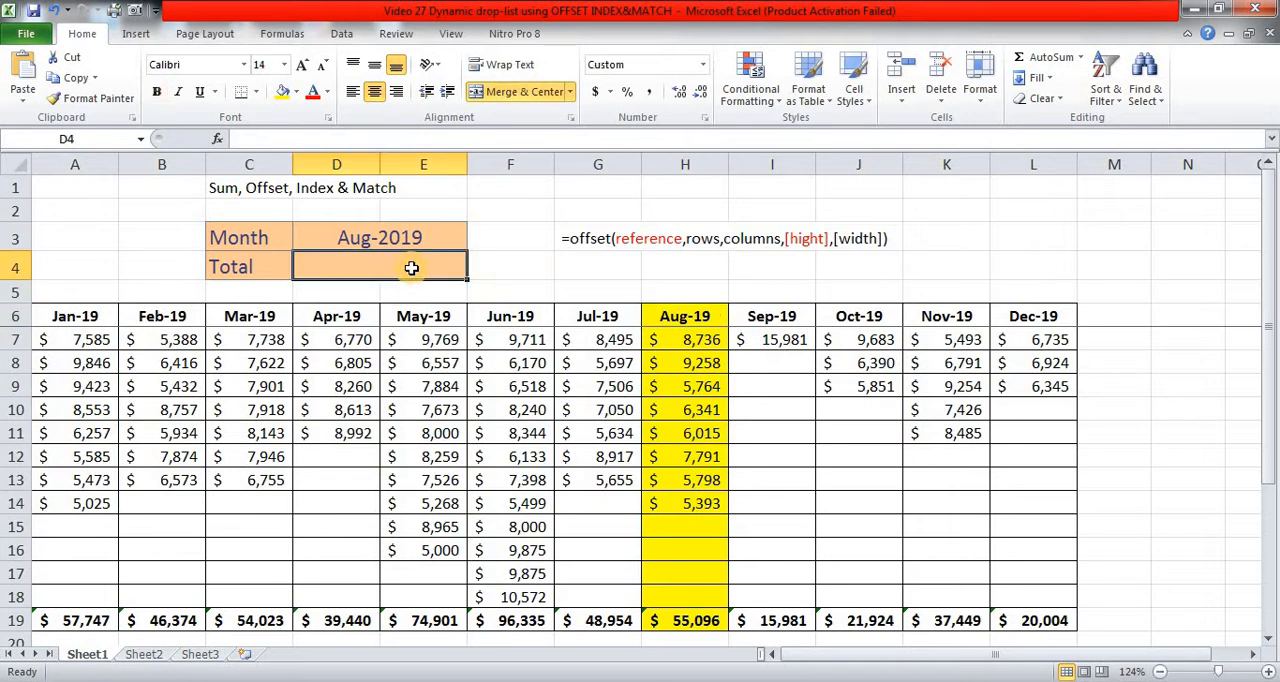
pyautogui.write('=INDEX(')
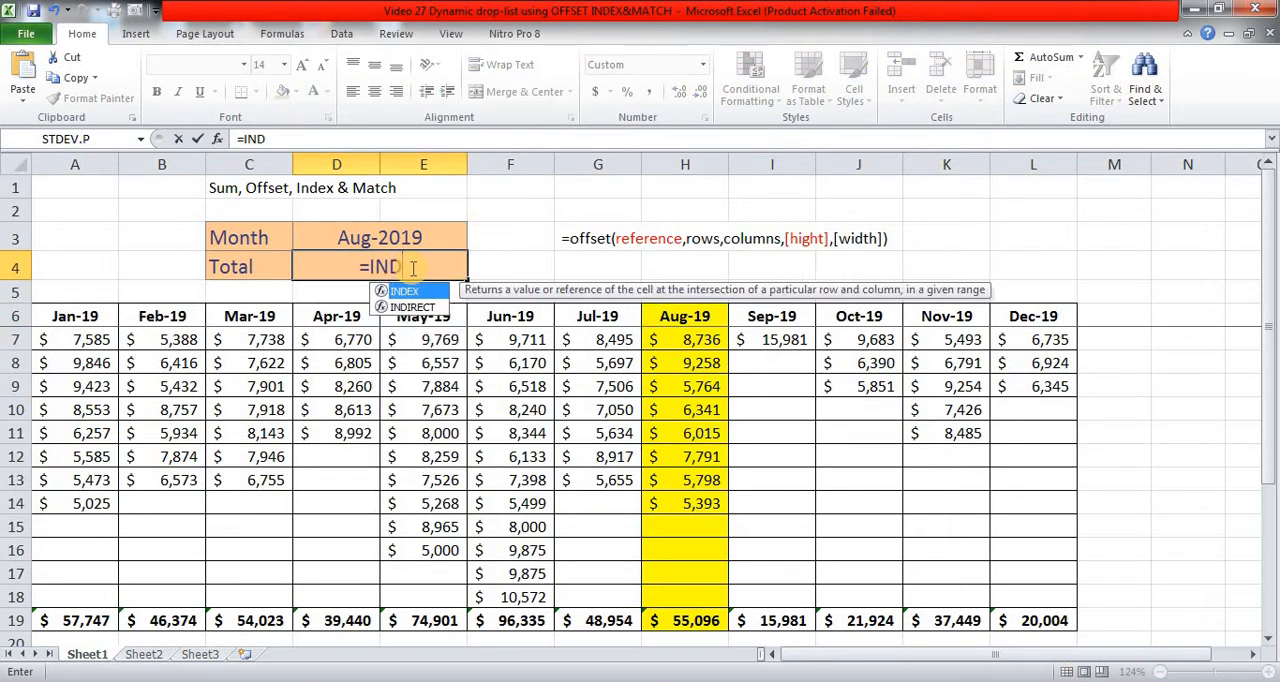
pyautogui.press('Down')
pyautogui.press('Down')
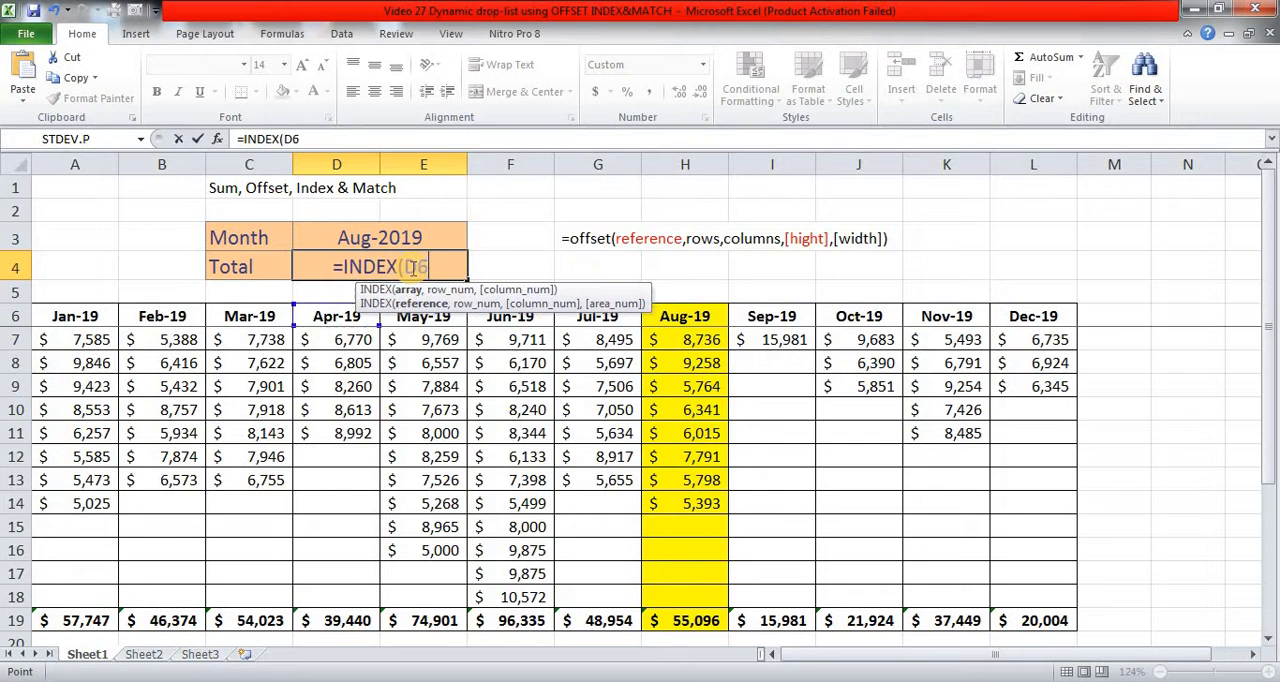
pyautogui.hotkey('ctrl', 'Left')
pyautogui.hotkey('ctrl', 'shift', 'Right')
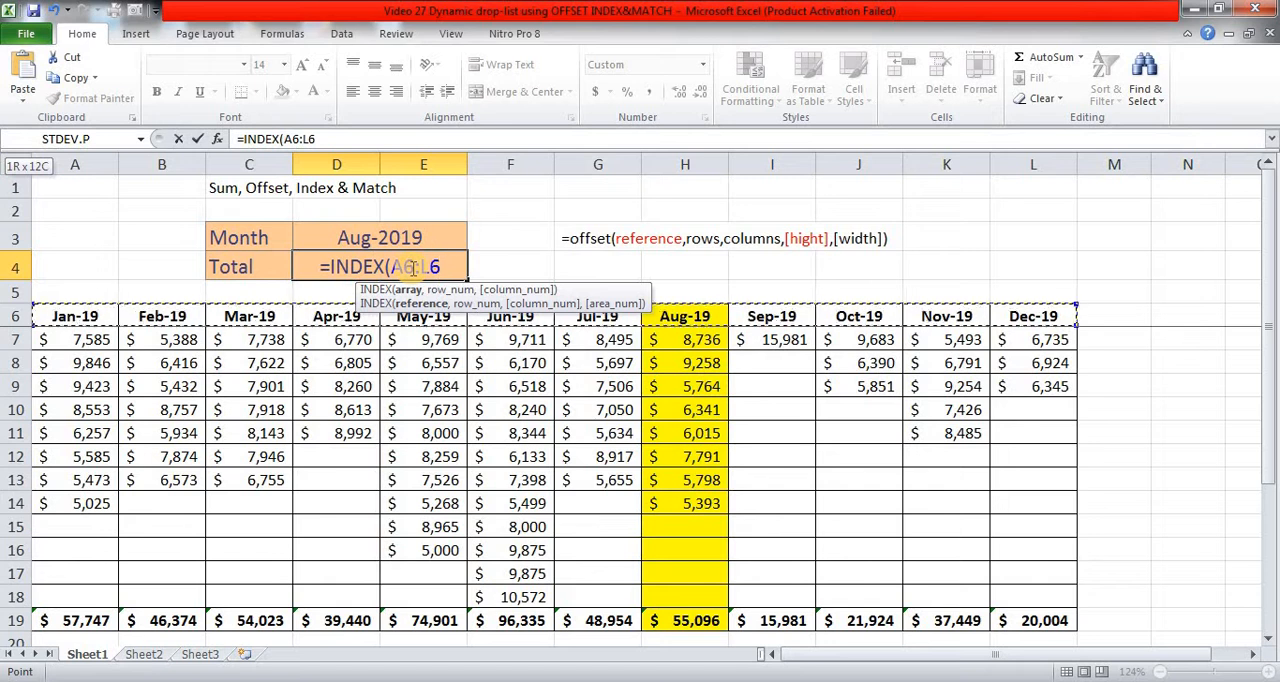
pyautogui.write(',')
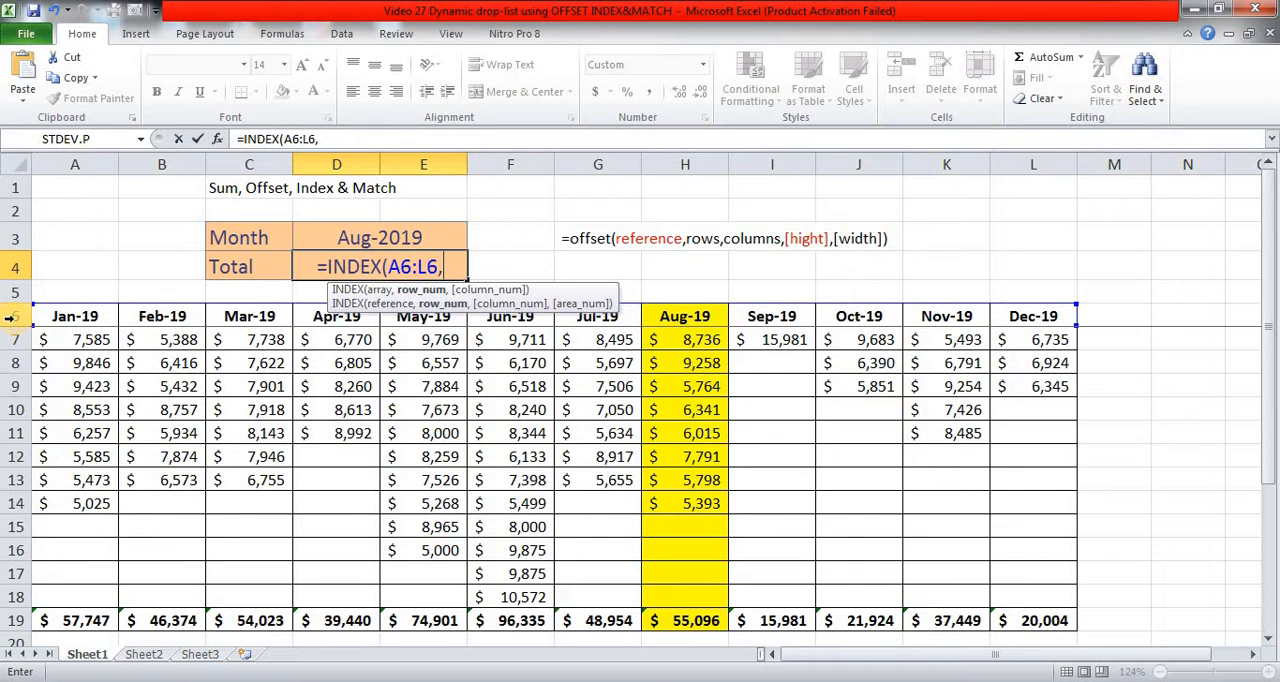
pyautogui.write(',')
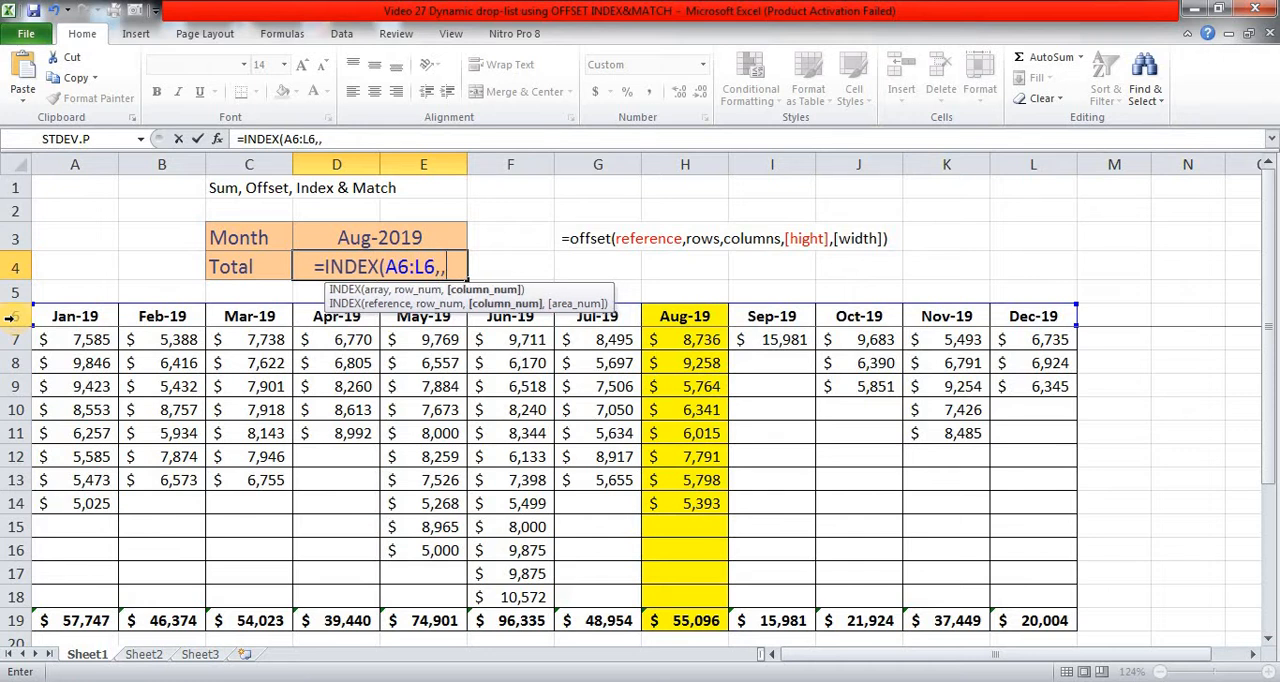
pyautogui.write('MAT')
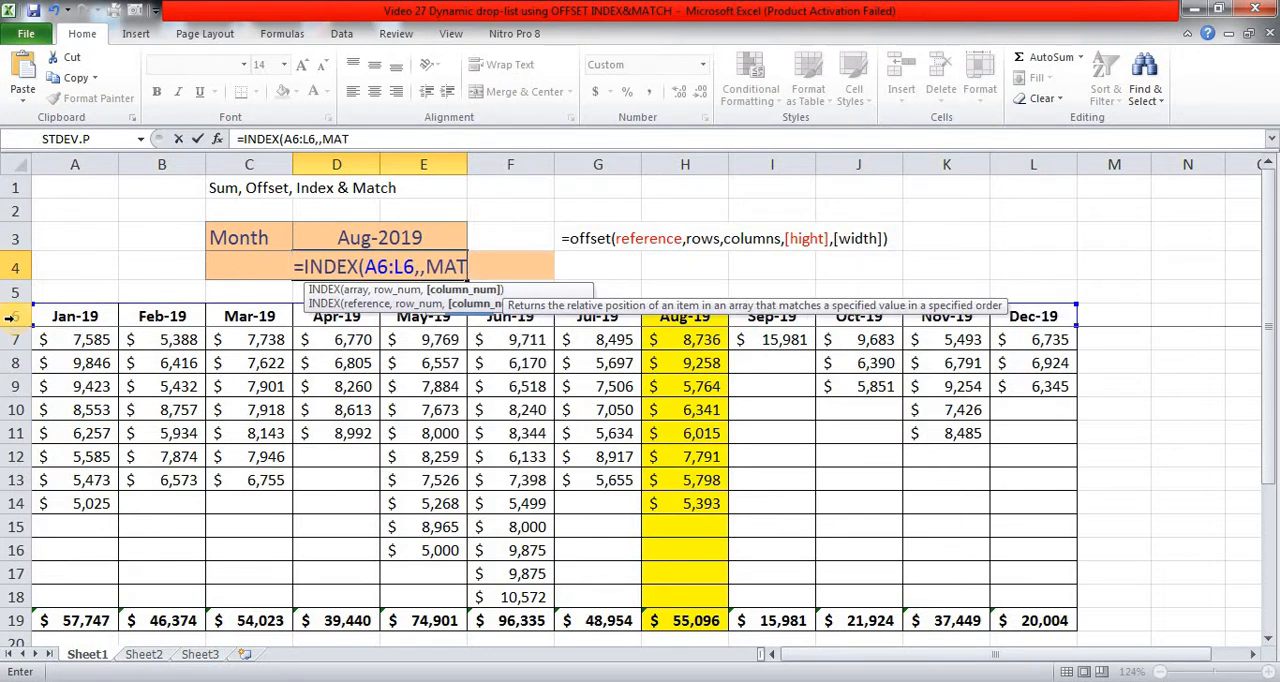
pyautogui.write('CH(')
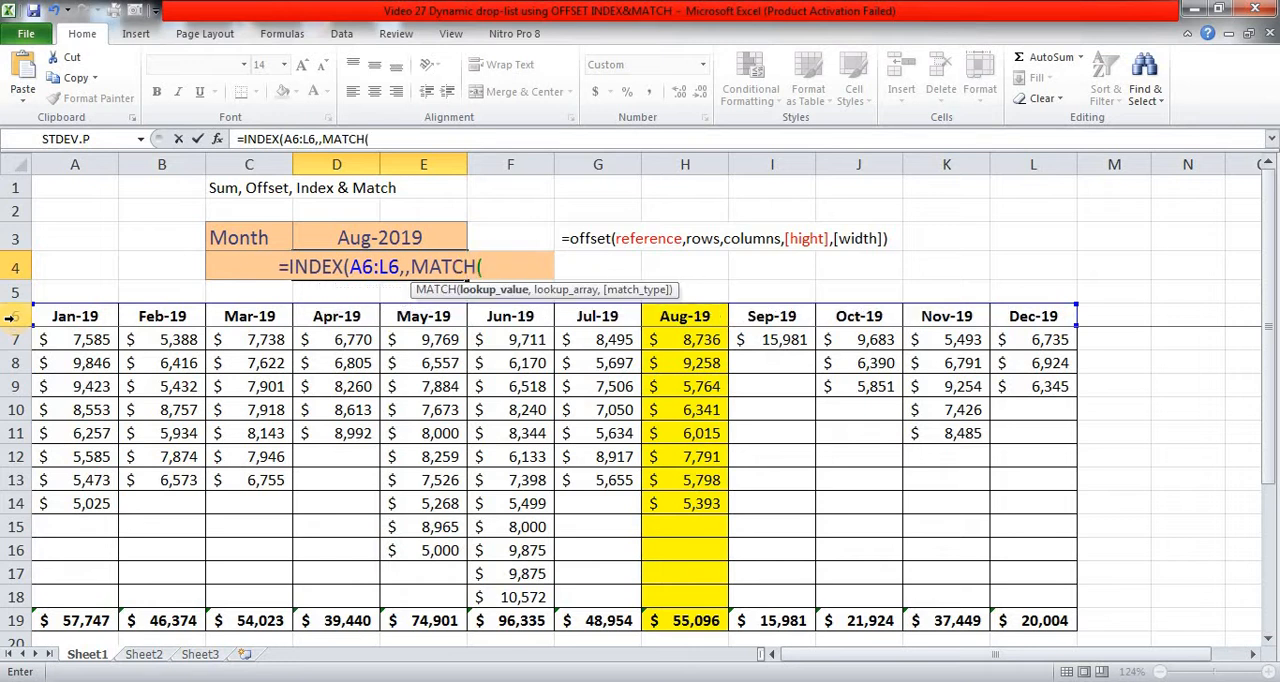
# Step: Complete the D4 formula with MATCH(D3,A6:L6,0) as the column number, giving =INDEX(A6:L6,,MATCH(D3,A6:L6,0))
pyautogui.click(384, 230)
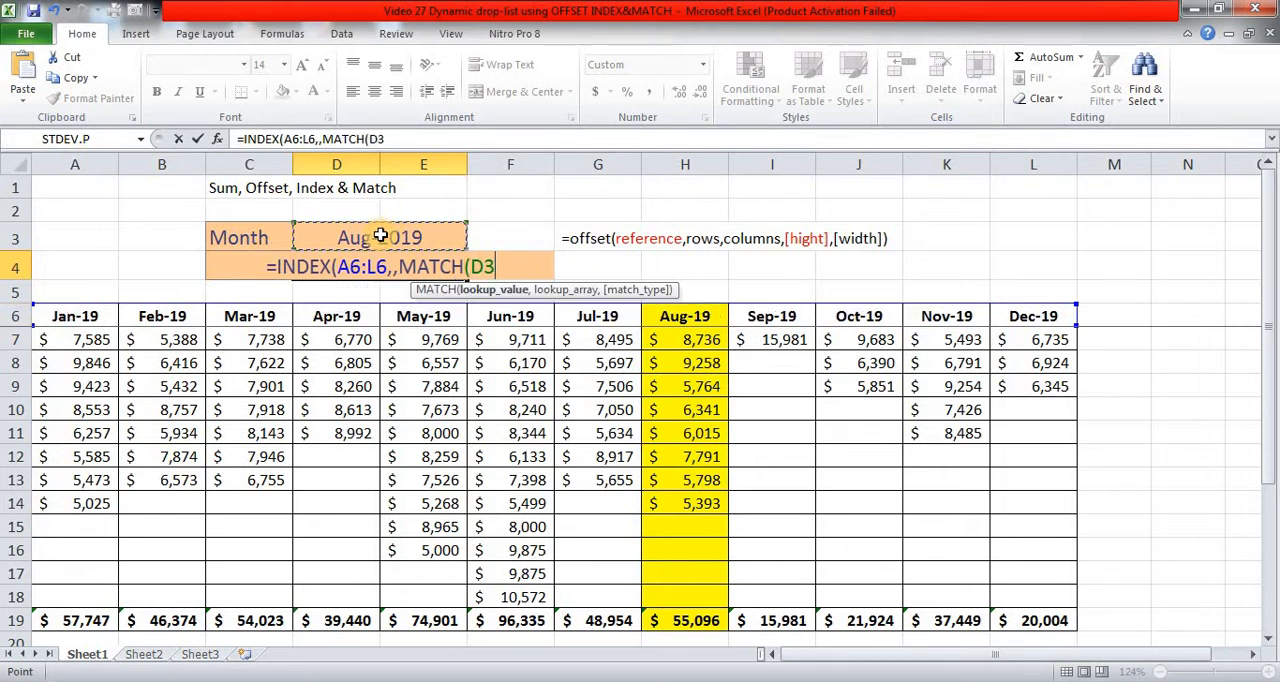
pyautogui.write(',')
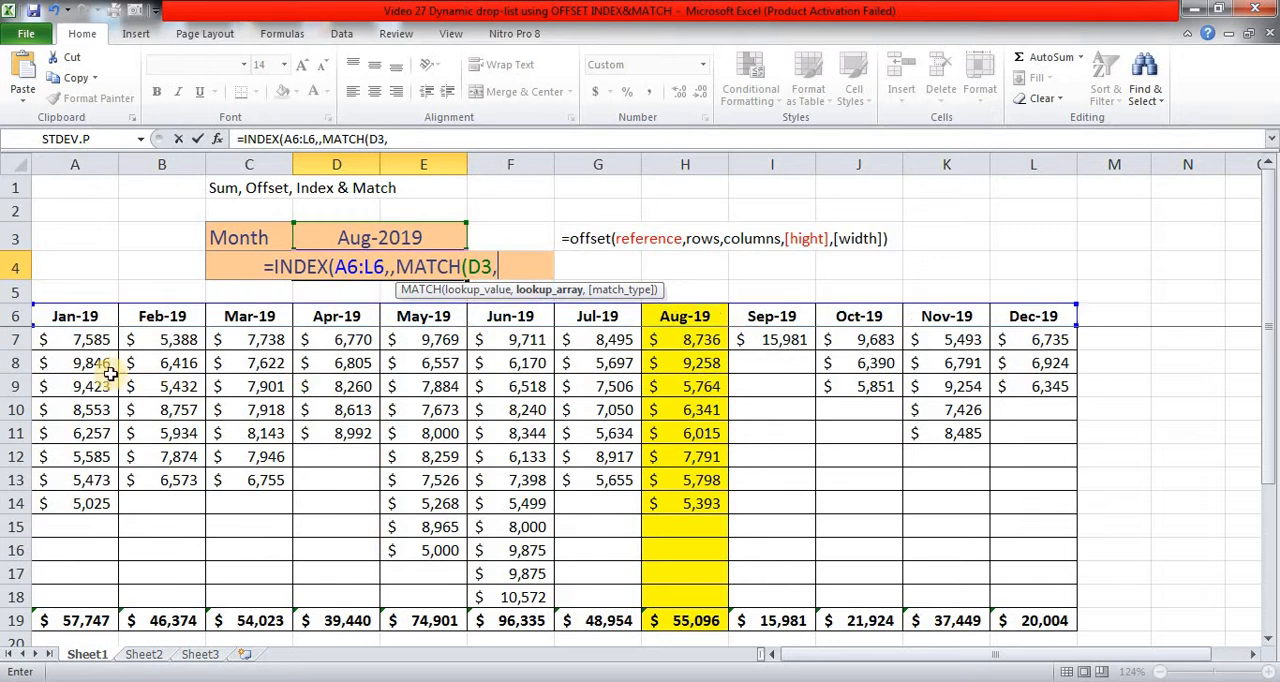
pyautogui.click(63, 318)
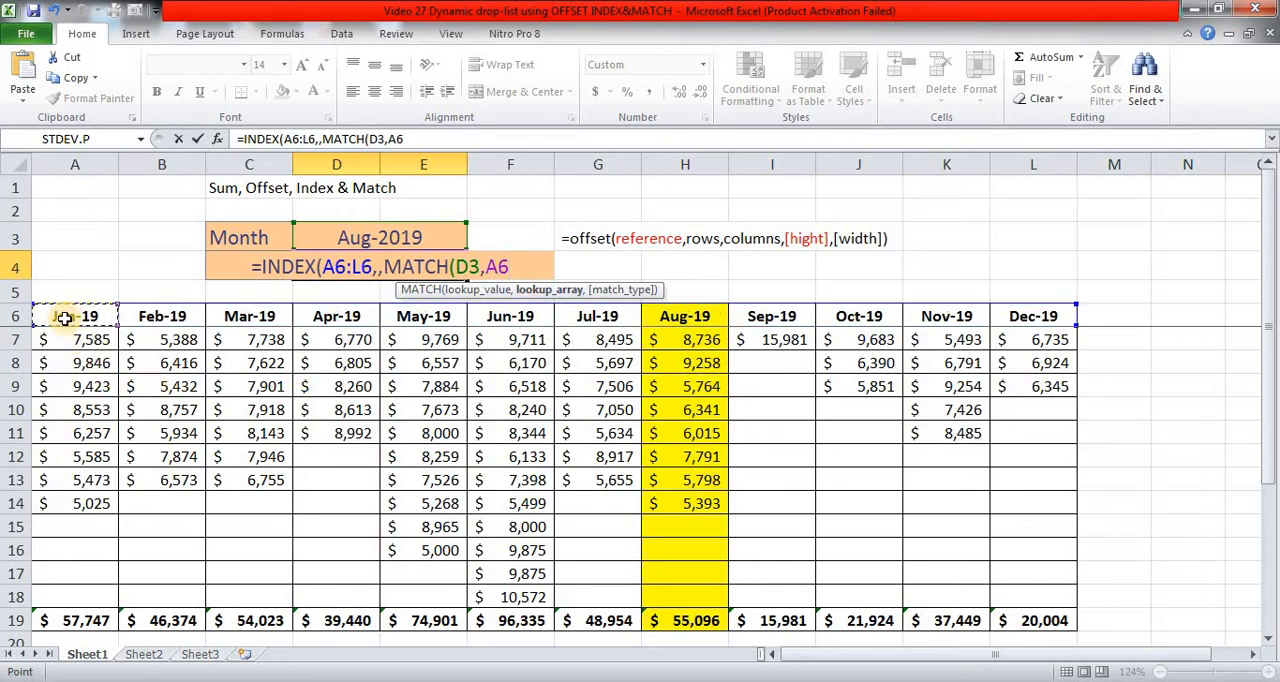
pyautogui.hotkey('ctrl', 'shift', 'Right')
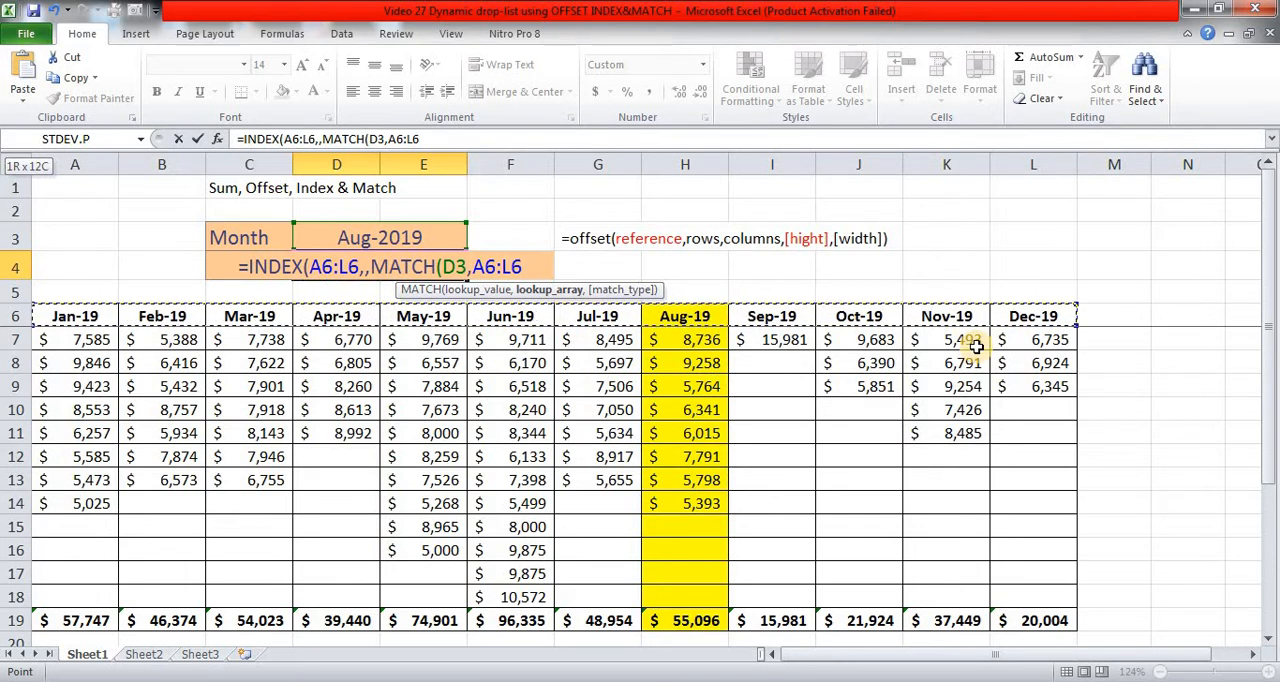
pyautogui.write(',0')
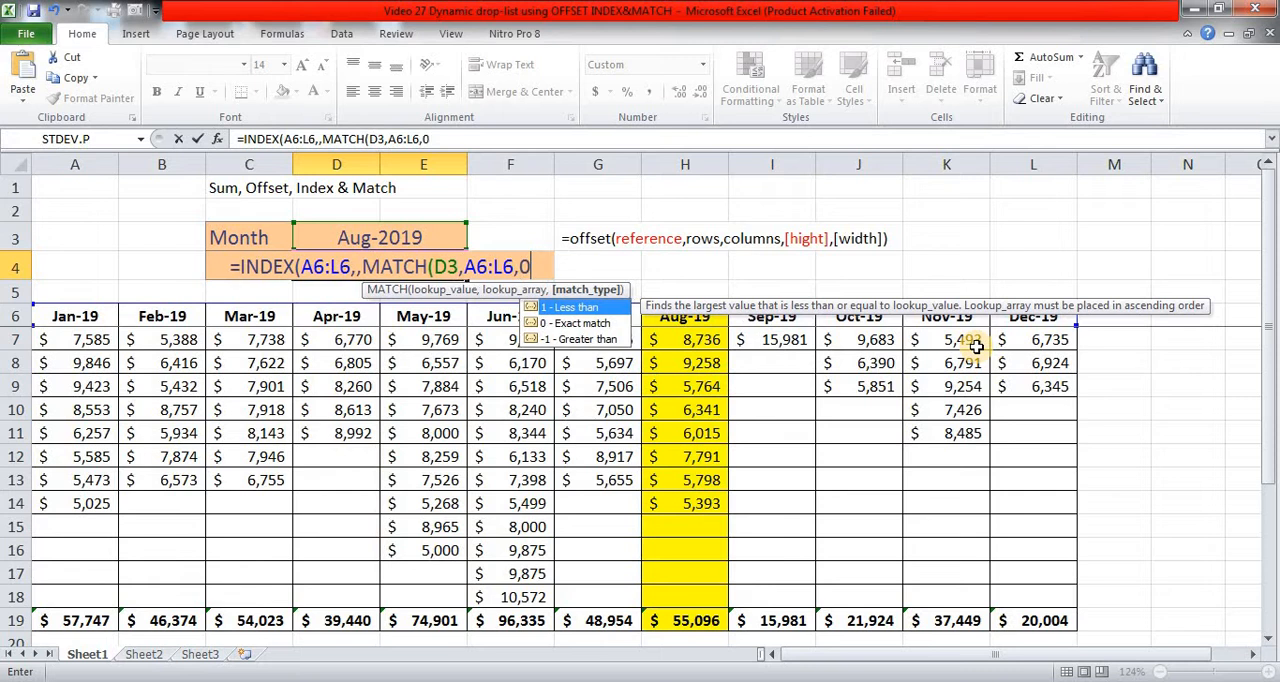
pyautogui.write(')')
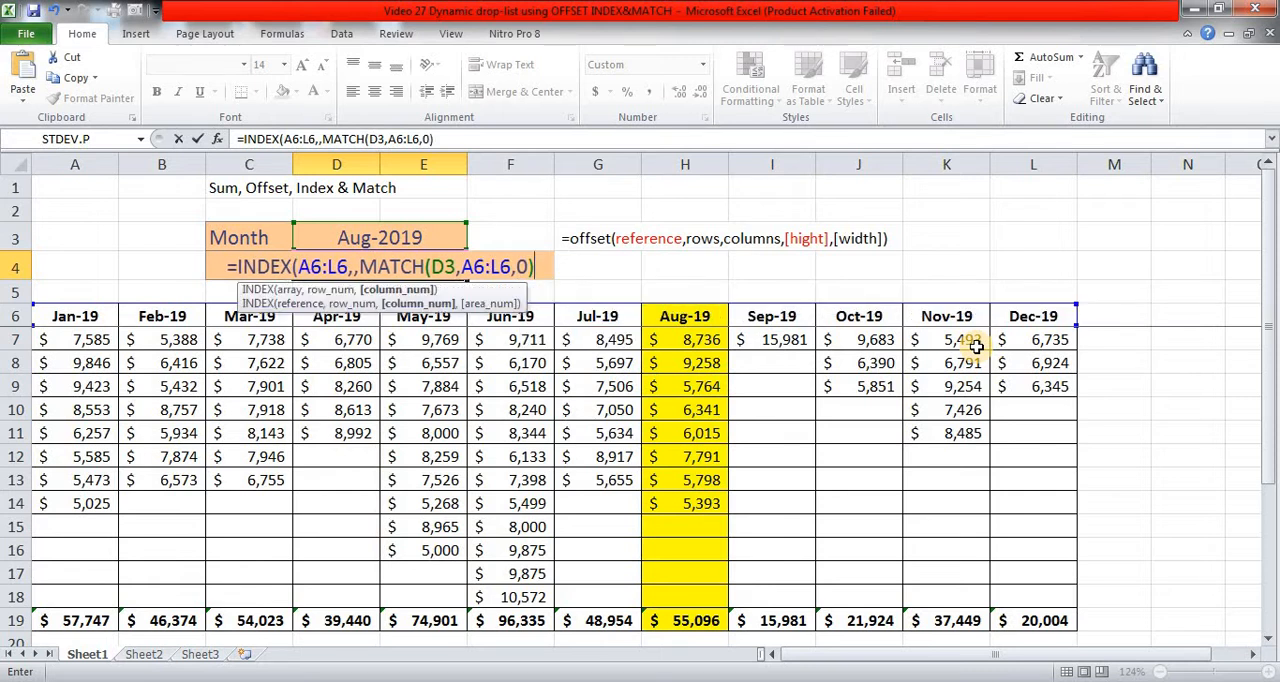
pyautogui.write(')')
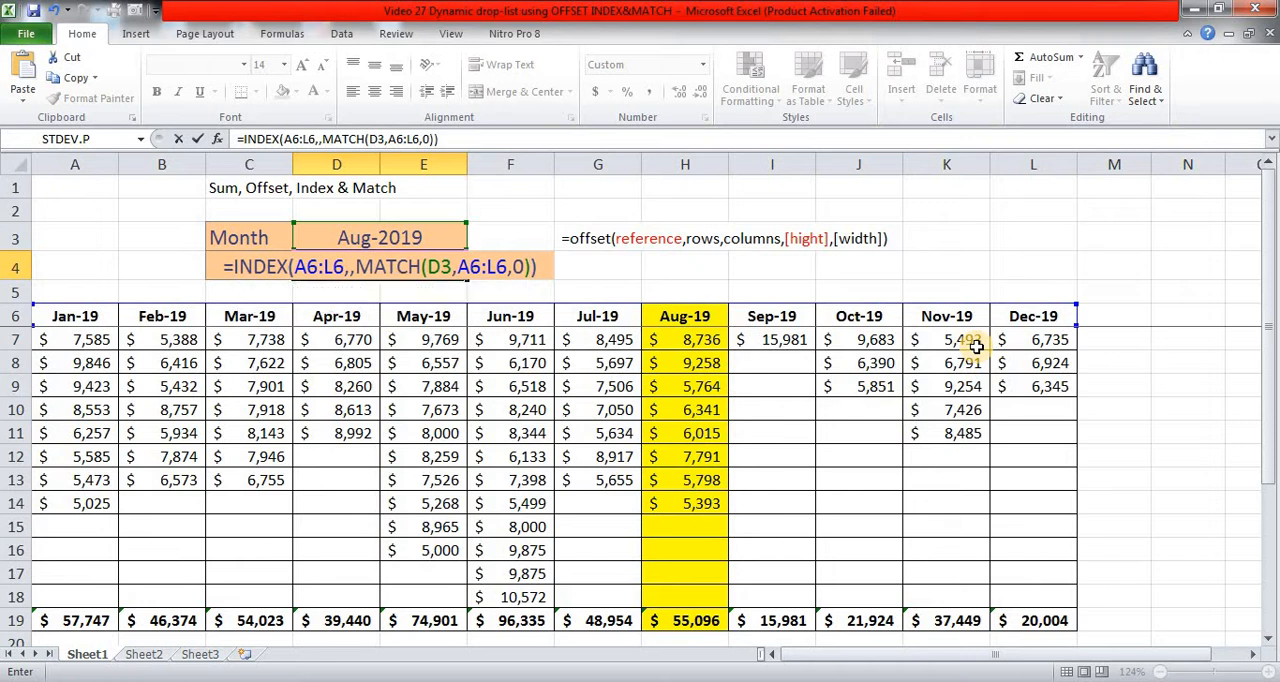
pyautogui.hotkey('ctrl', 'Return')
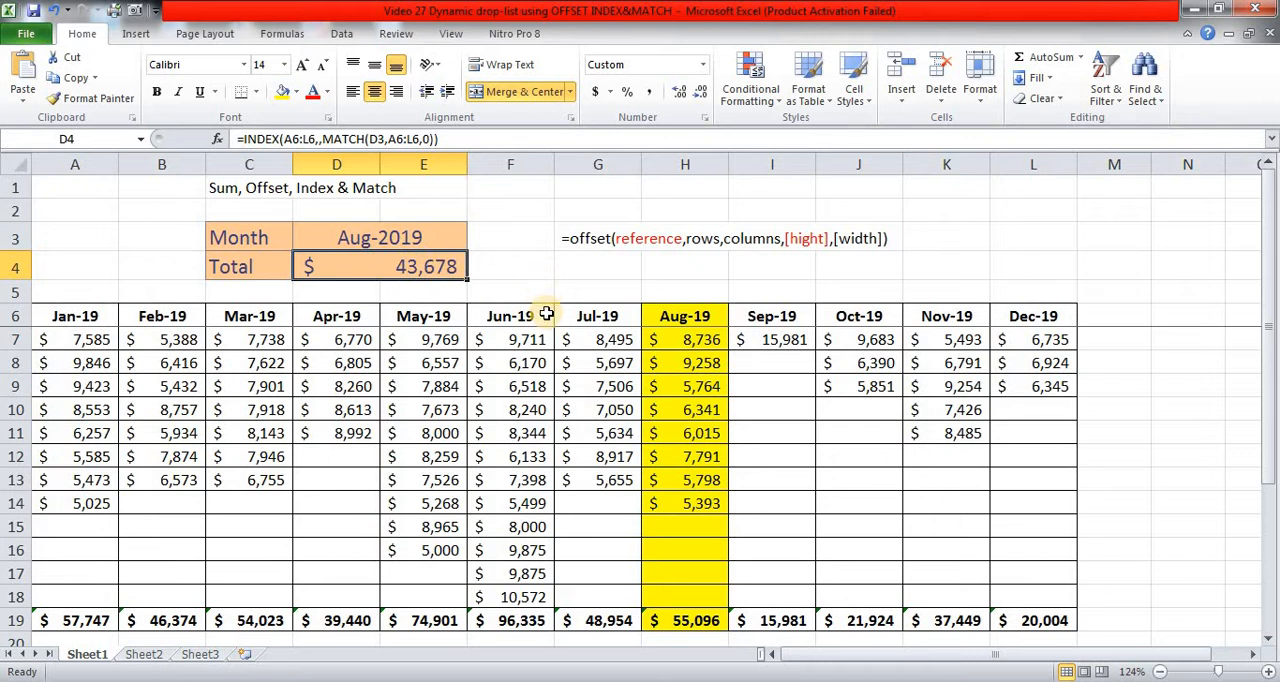
# Step: Format D4 as a date to check what the INDEX formula returns, and undo that formatting
pyautogui.hotkey('ctrl', 'shift', '3')
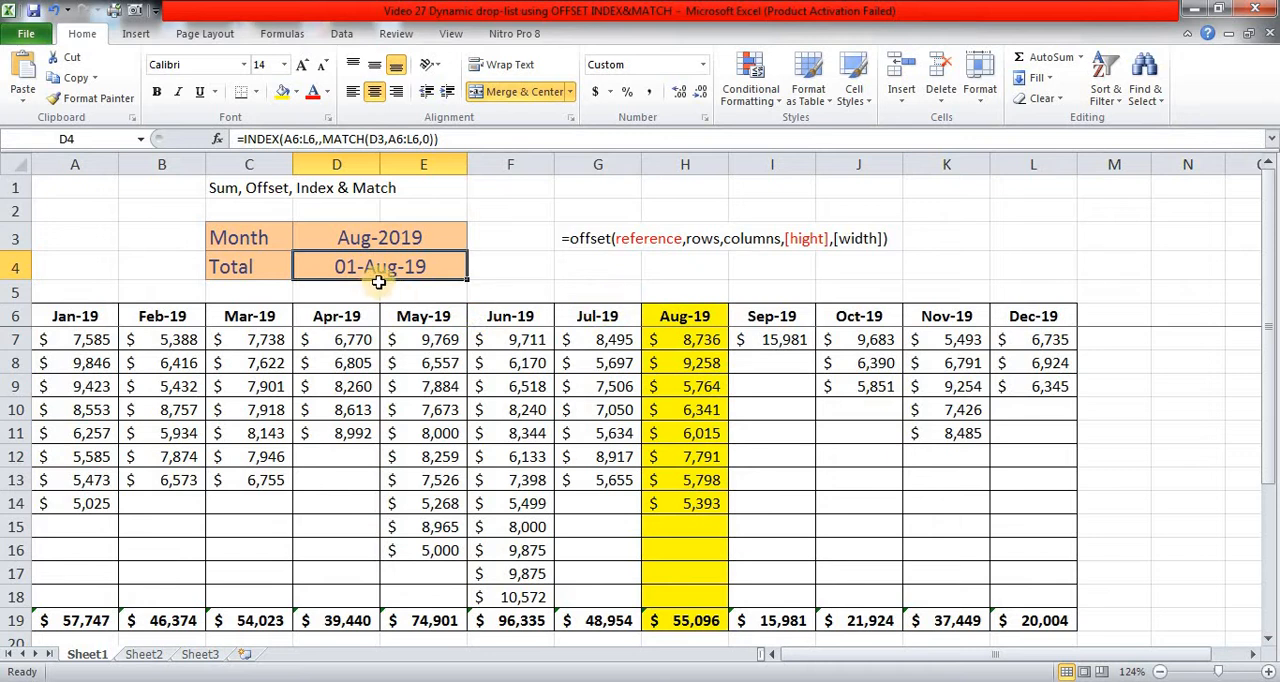
pyautogui.hotkey('ctrl', 'z')
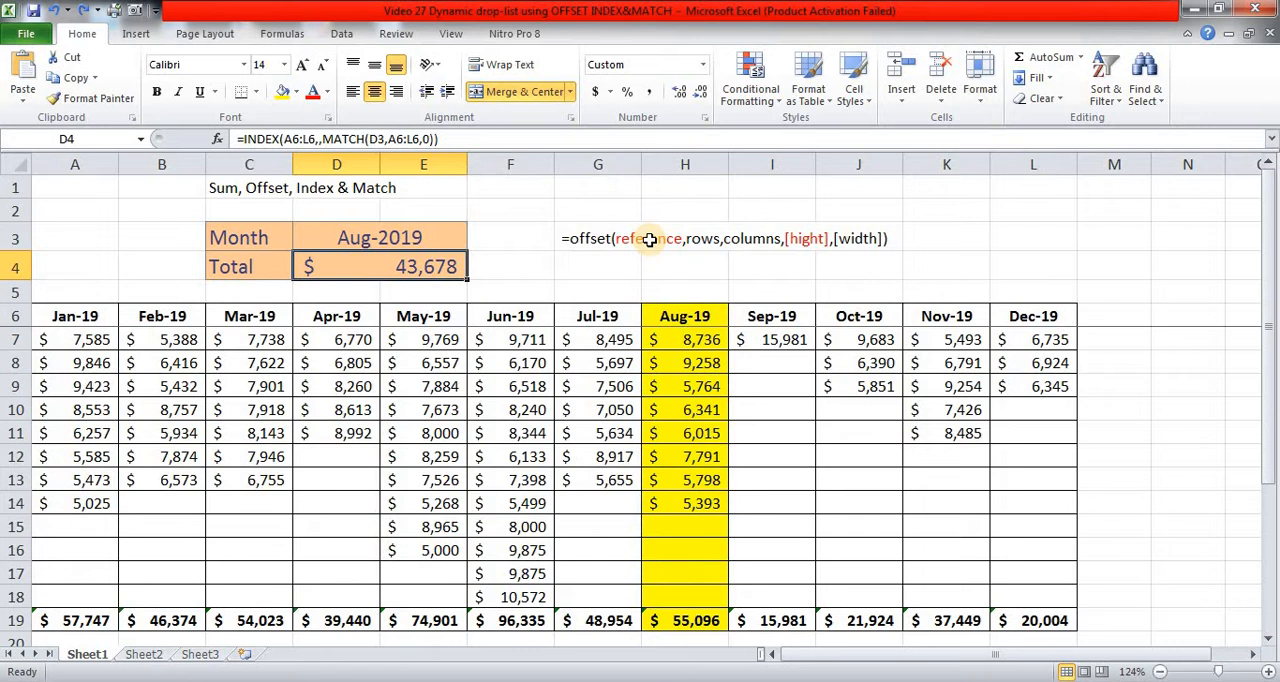
# Step: Choose Mar-19 as the month in D3 and format the INDEX result in D4 as a date
pyautogui.click(388, 240)
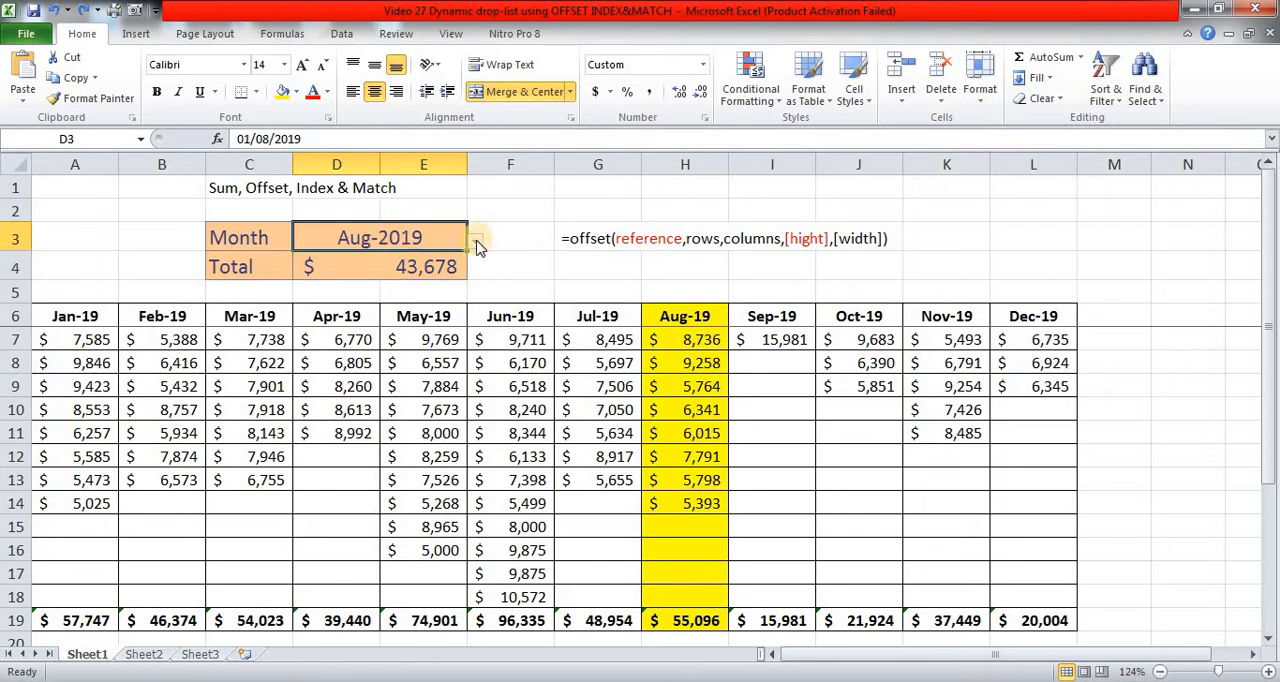
pyautogui.click(476, 243)
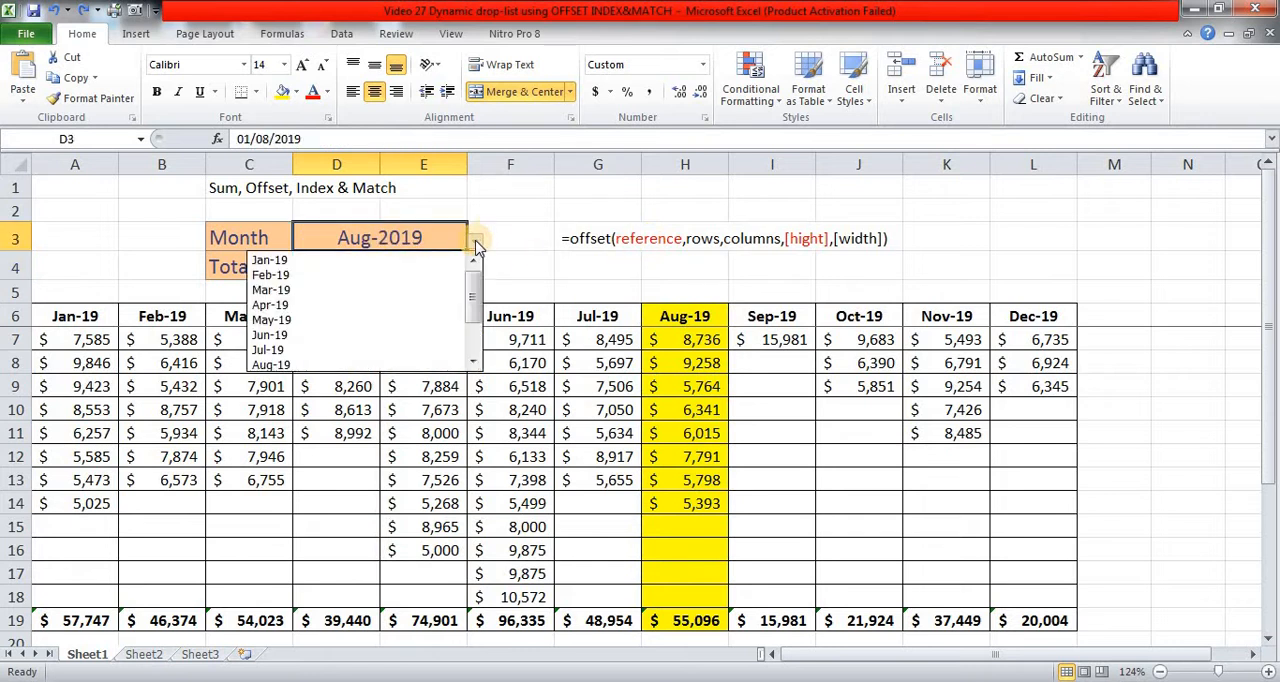
pyautogui.click(404, 290)
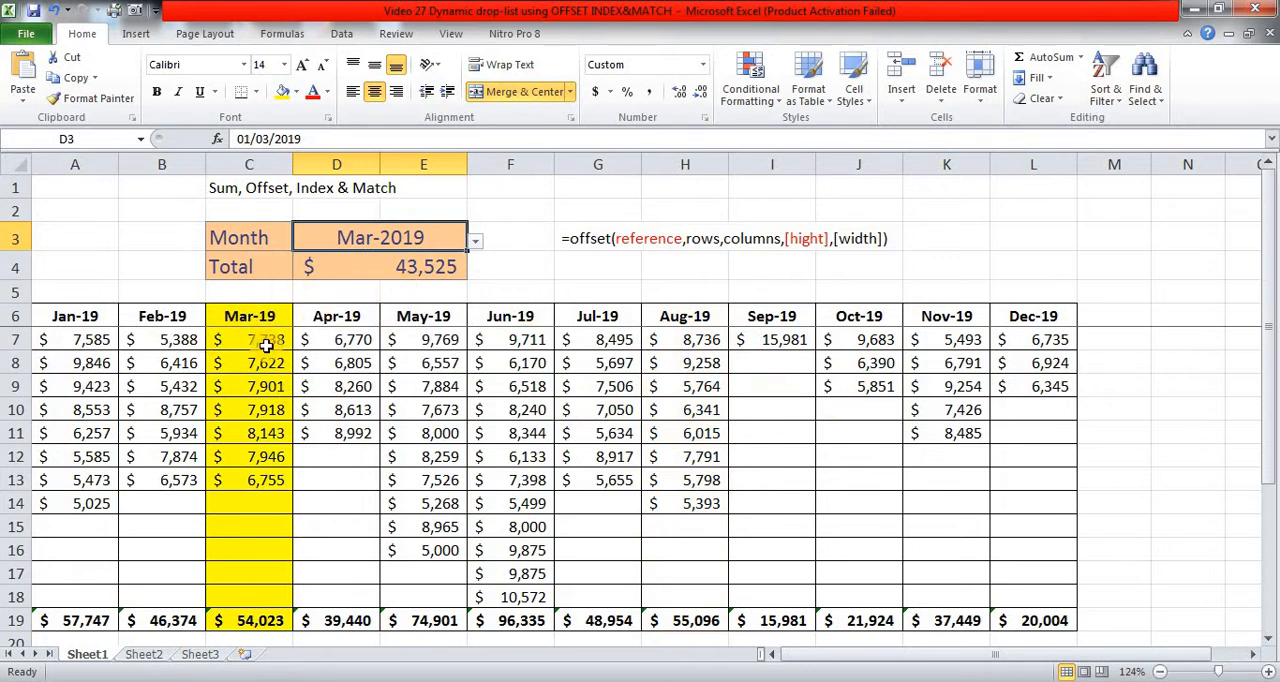
pyautogui.click(400, 268)
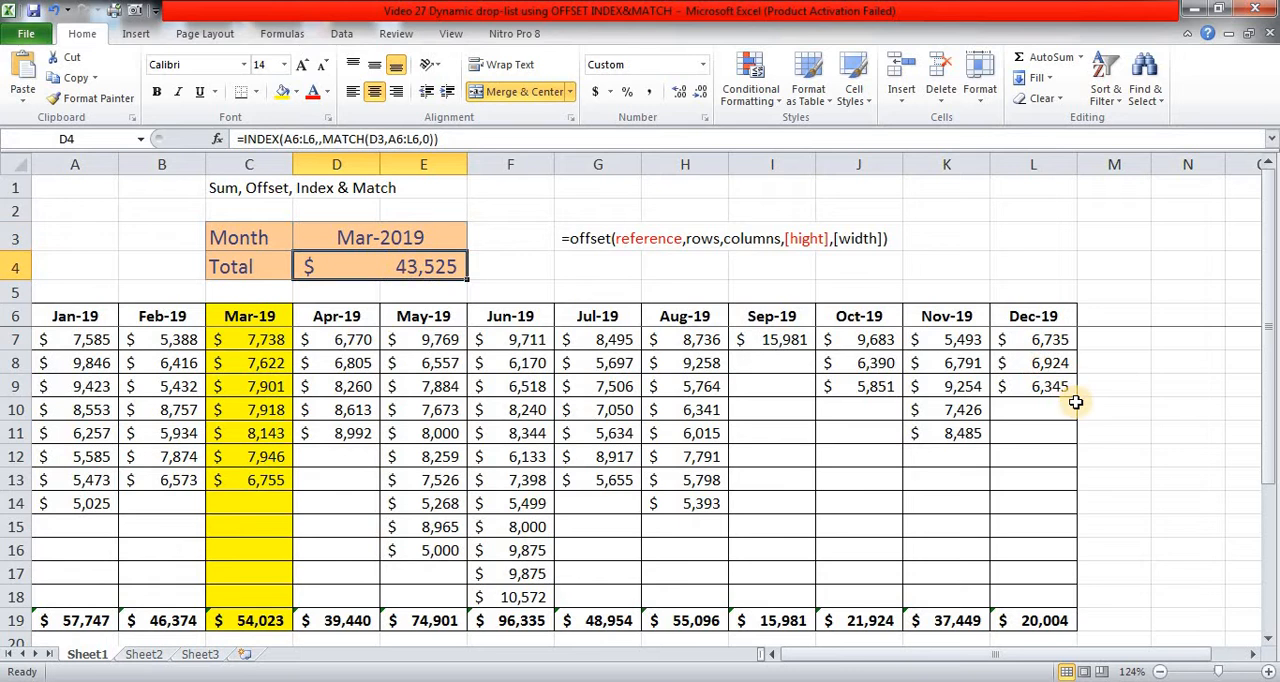
pyautogui.hotkey('ctrl', 'shift', '3')
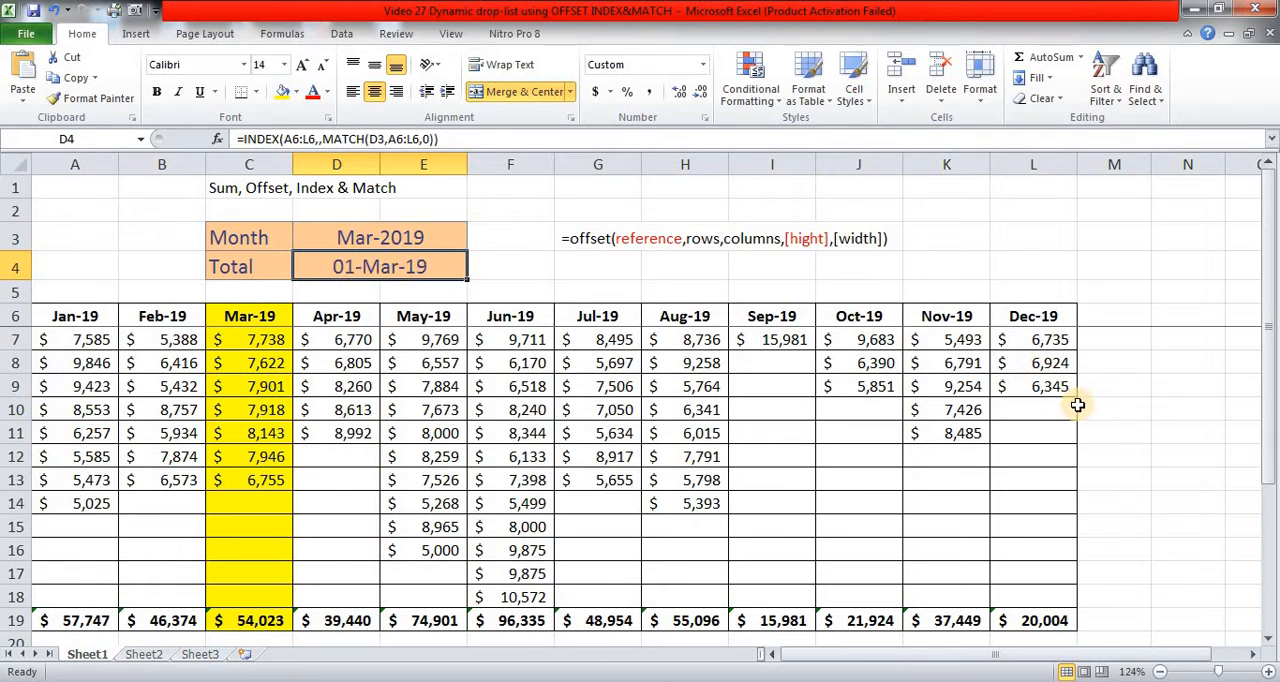
# Step: Undo the date formatting on D4 and wrap its INDEX formula in OFFSET so that it serves as the reference argument
pyautogui.hotkey('ctrl', 'z')
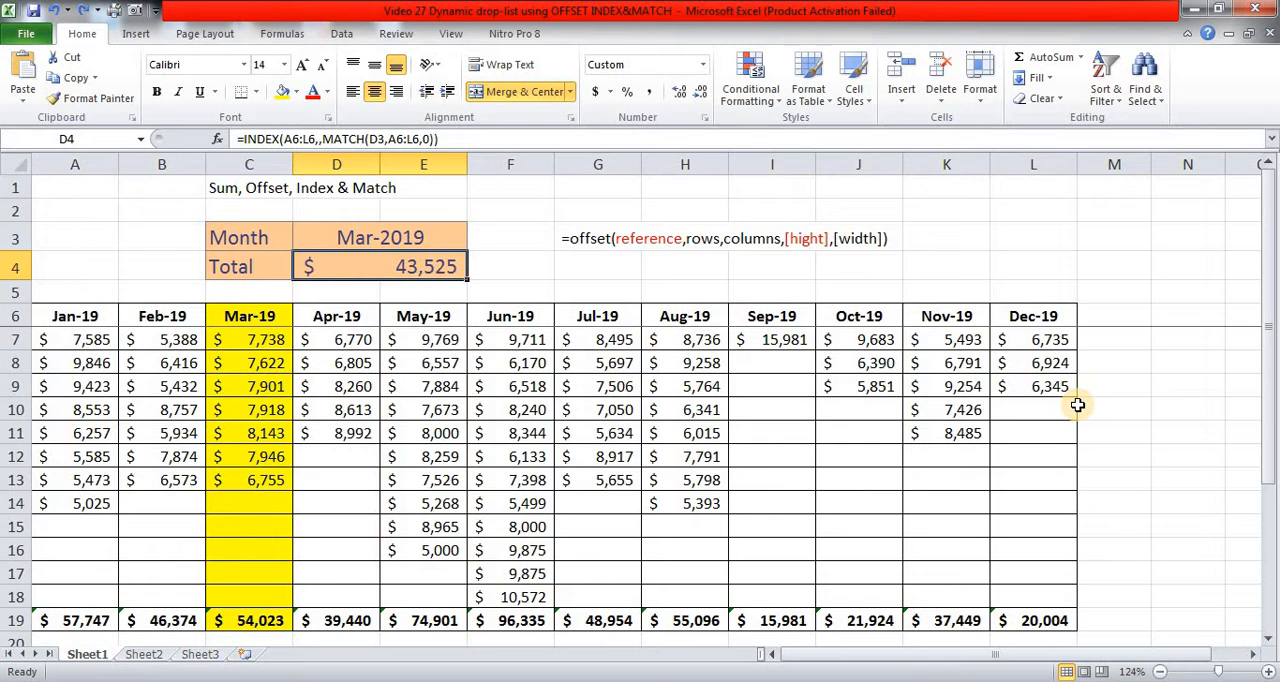
pyautogui.press('F2')
pyautogui.press('Home')
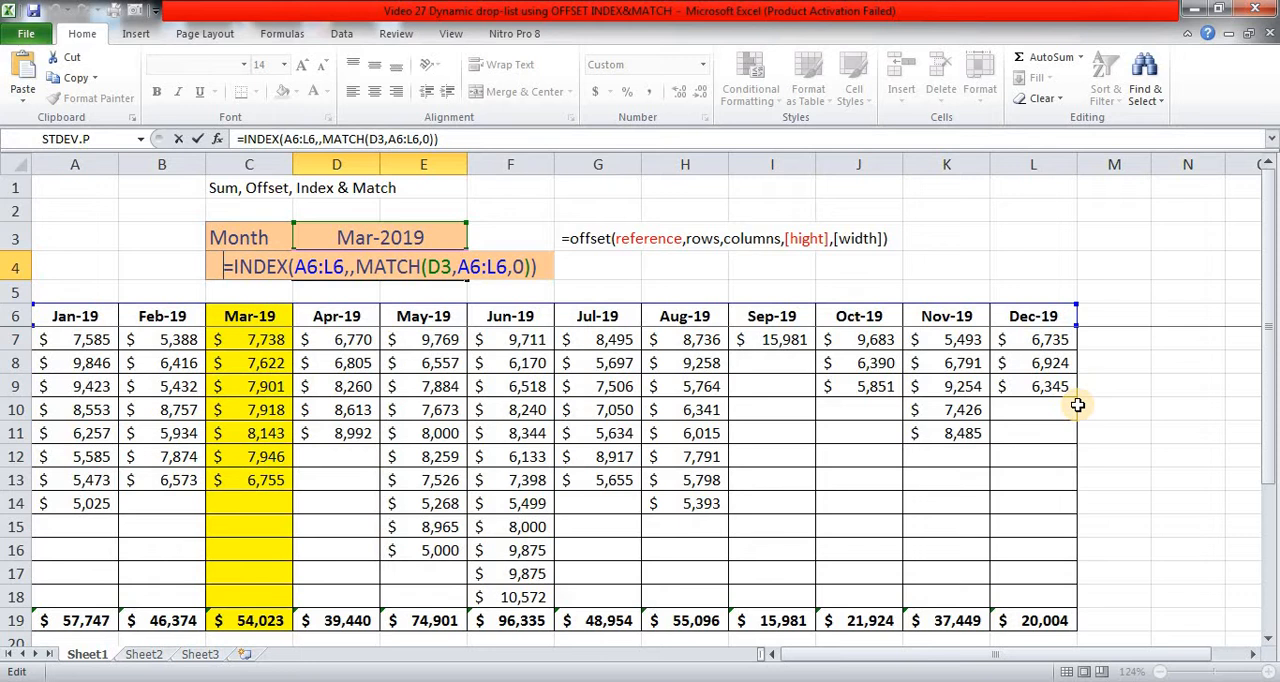
pyautogui.write('O')
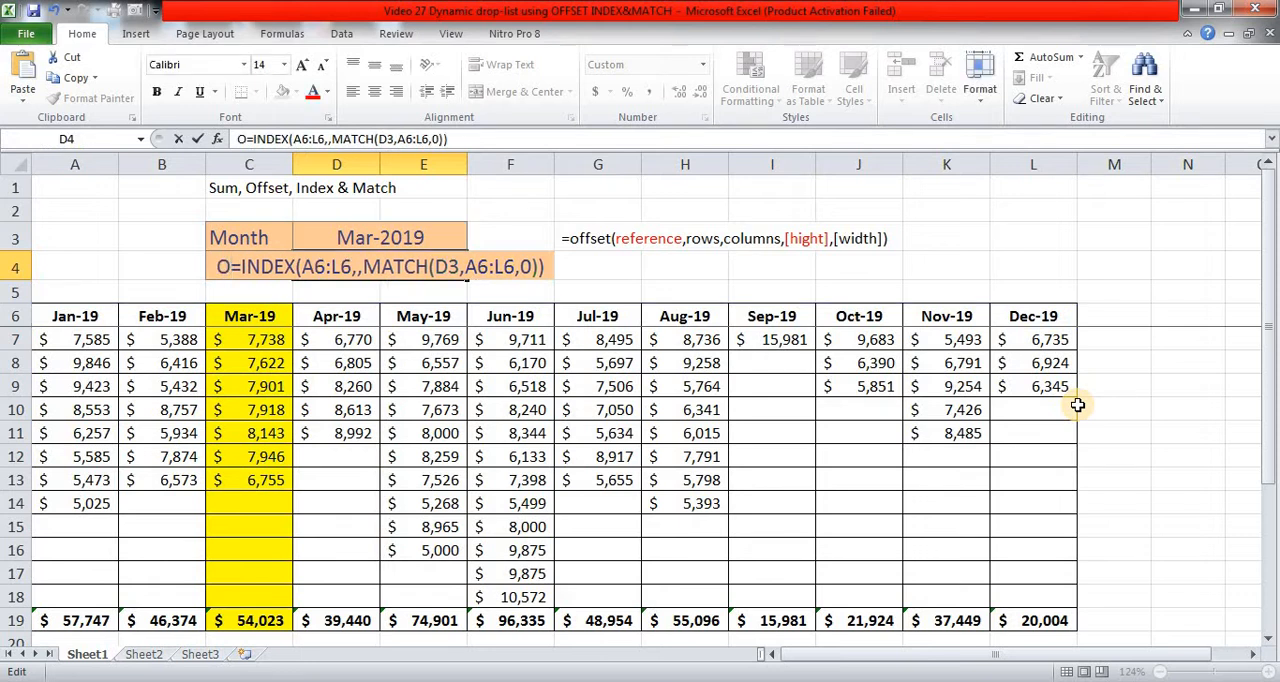
pyautogui.press('BackSpace')
pyautogui.press('Right')
pyautogui.write('OFFSET(')
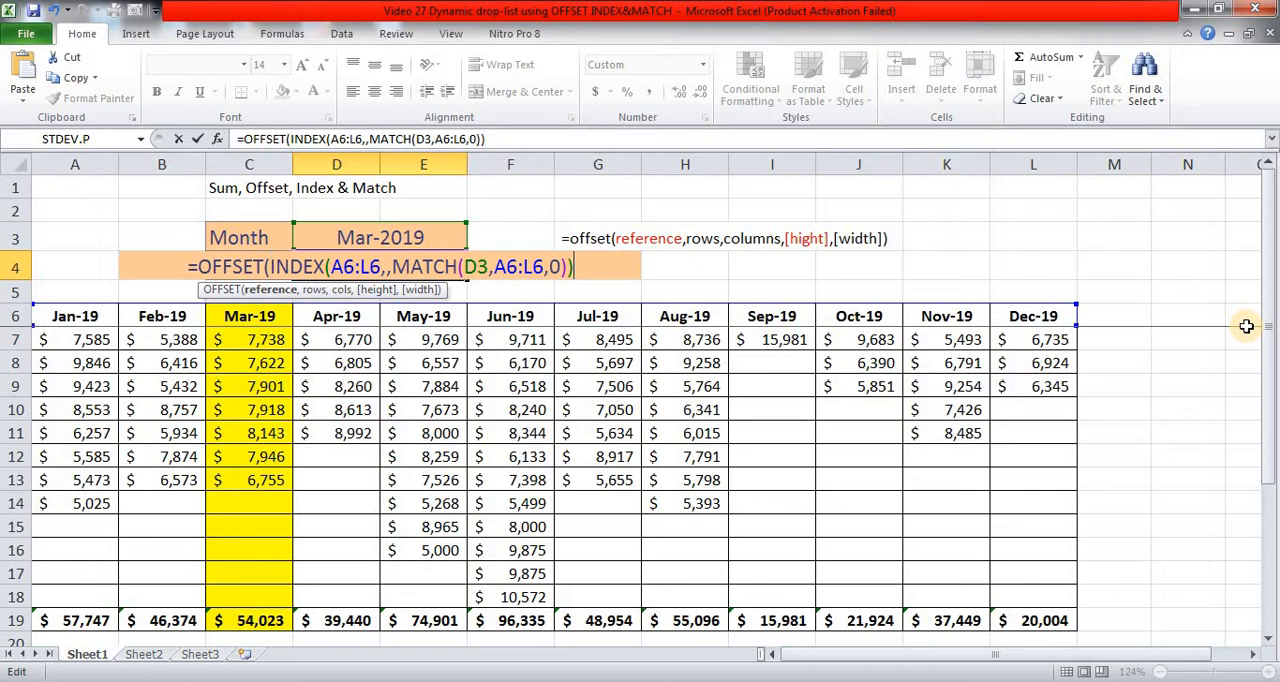
# Step: Complete the OFFSET formula in D4 with 1 row, 0 columns, a height of 12 and a width of 1
pyautogui.write(',')
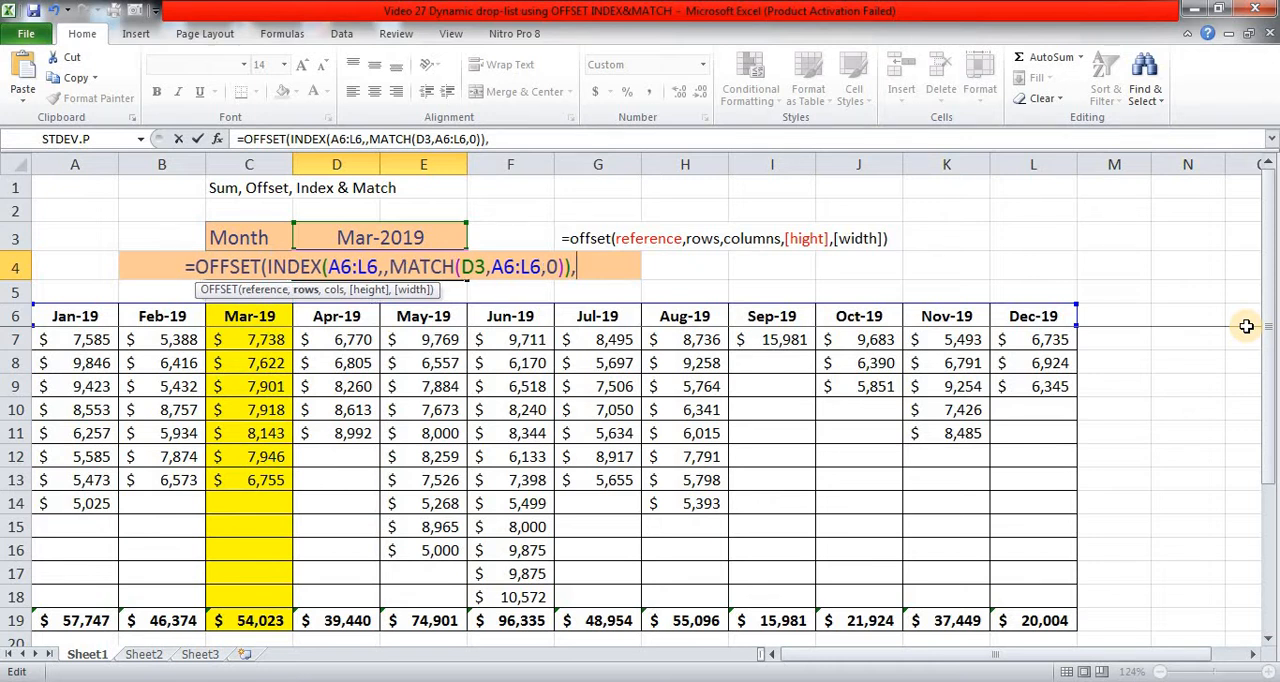
pyautogui.write('1')
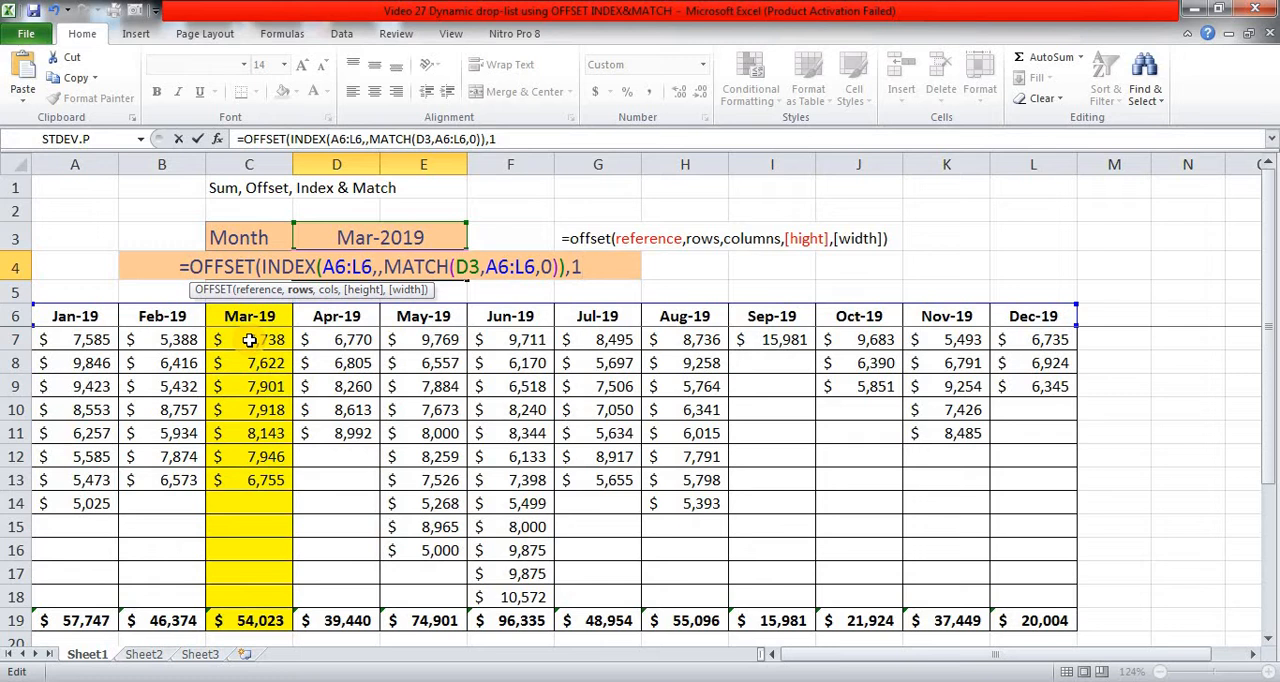
pyautogui.write(',')
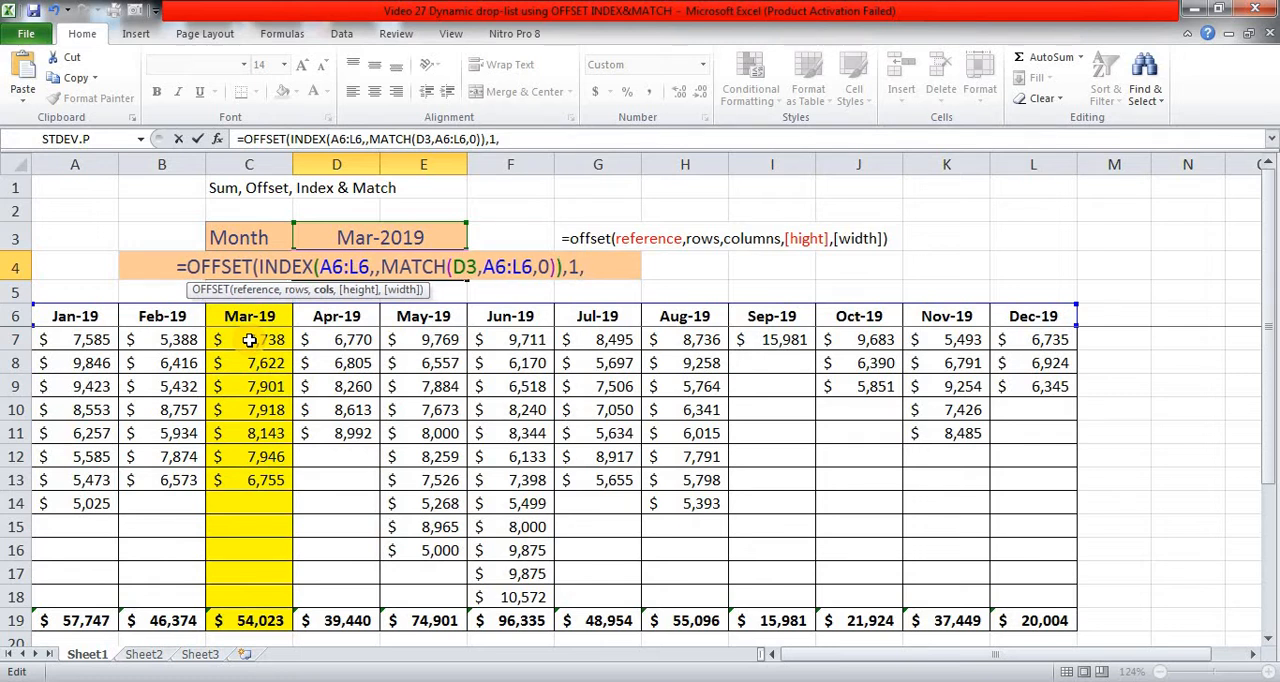
pyautogui.write('0')
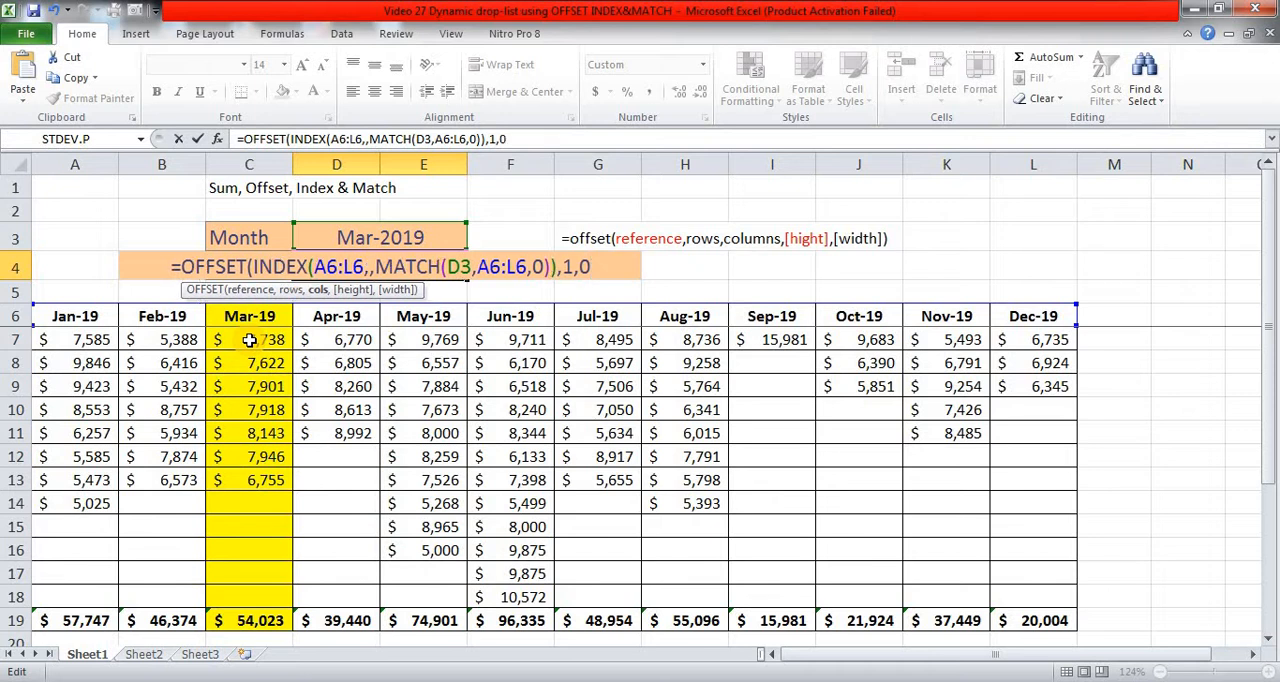
pyautogui.write(',')
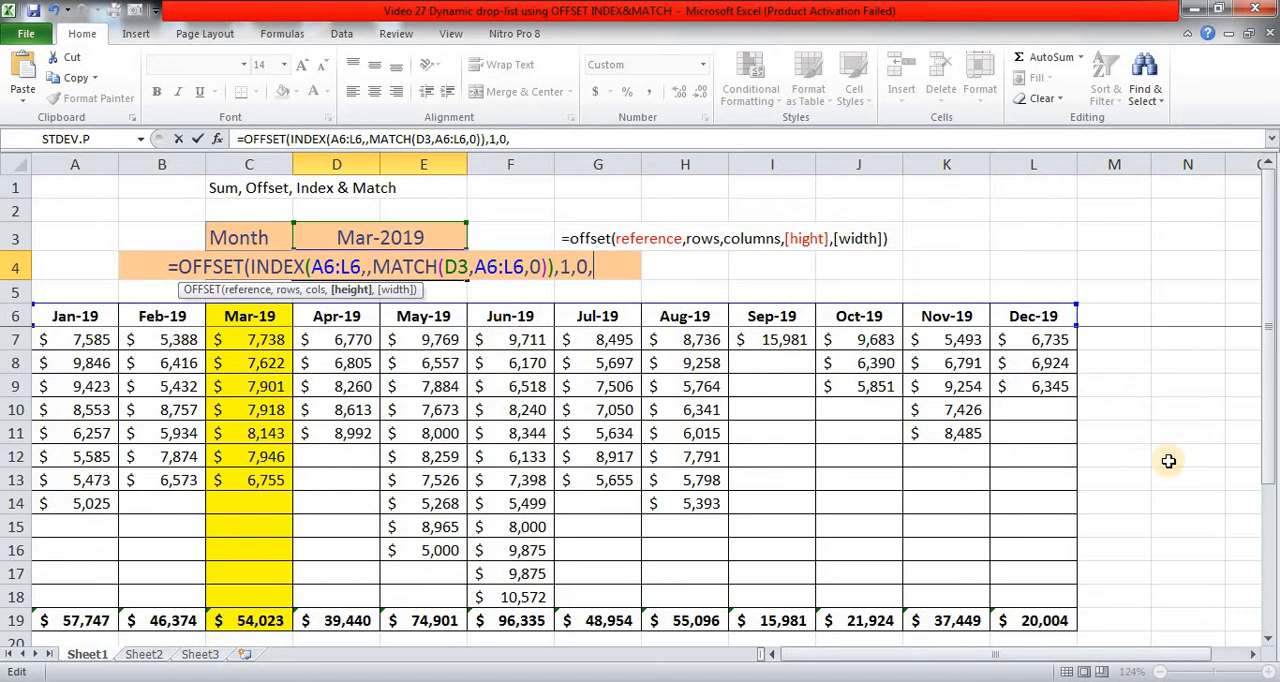
pyautogui.write('12')
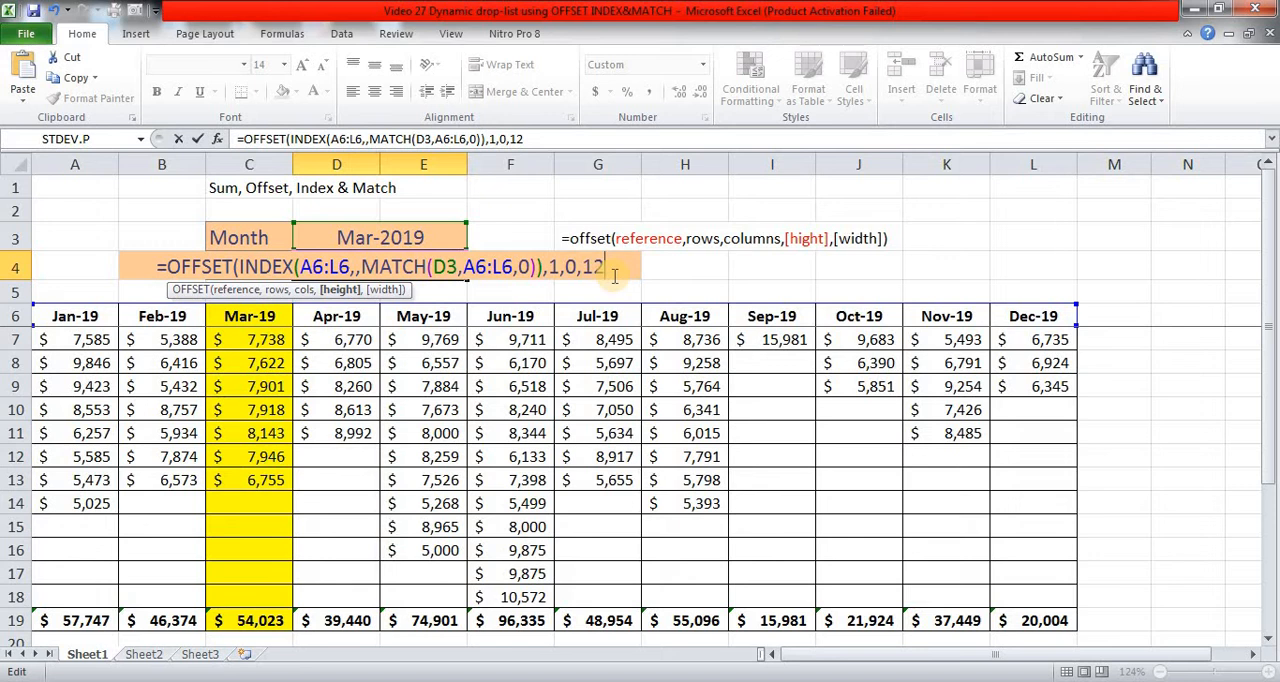
pyautogui.write(',')
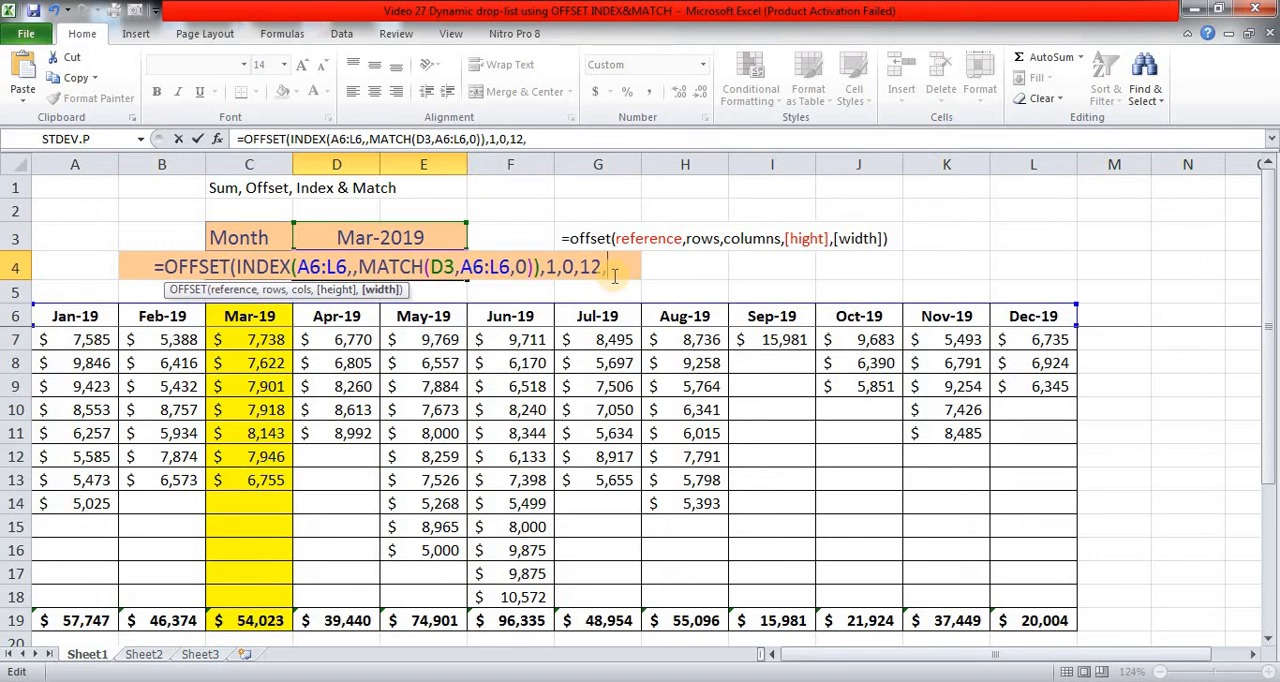
pyautogui.write('1')
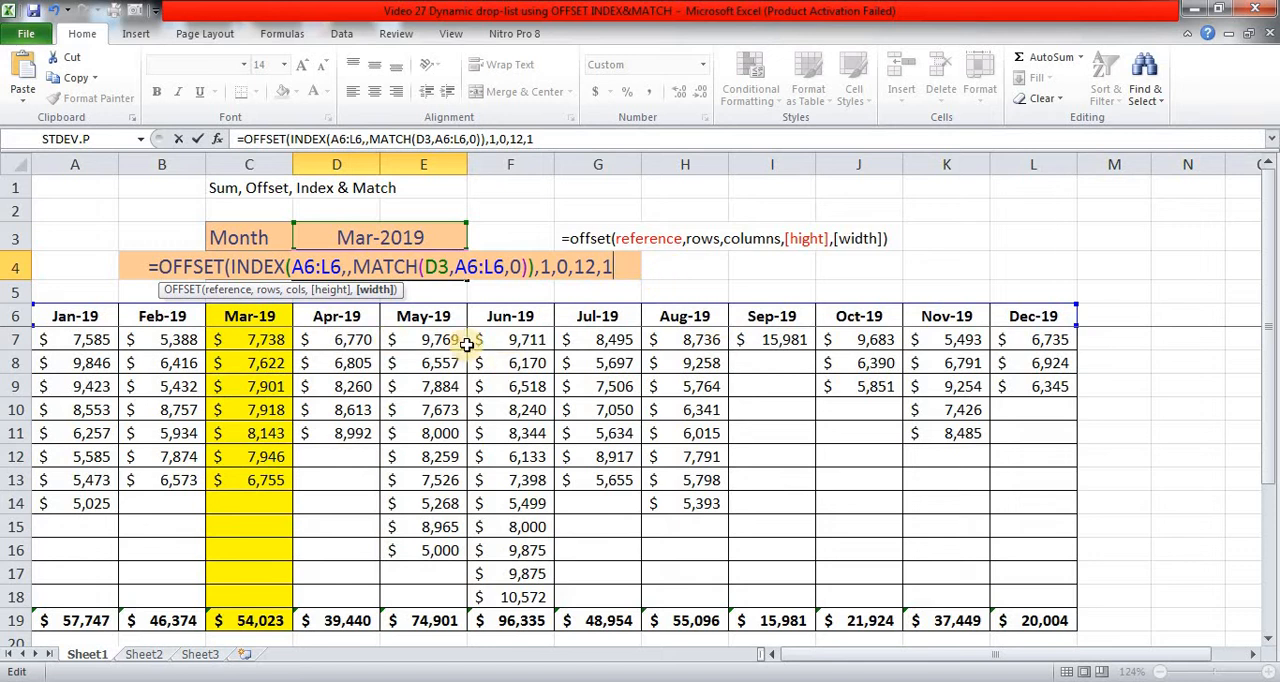
pyautogui.write(')')
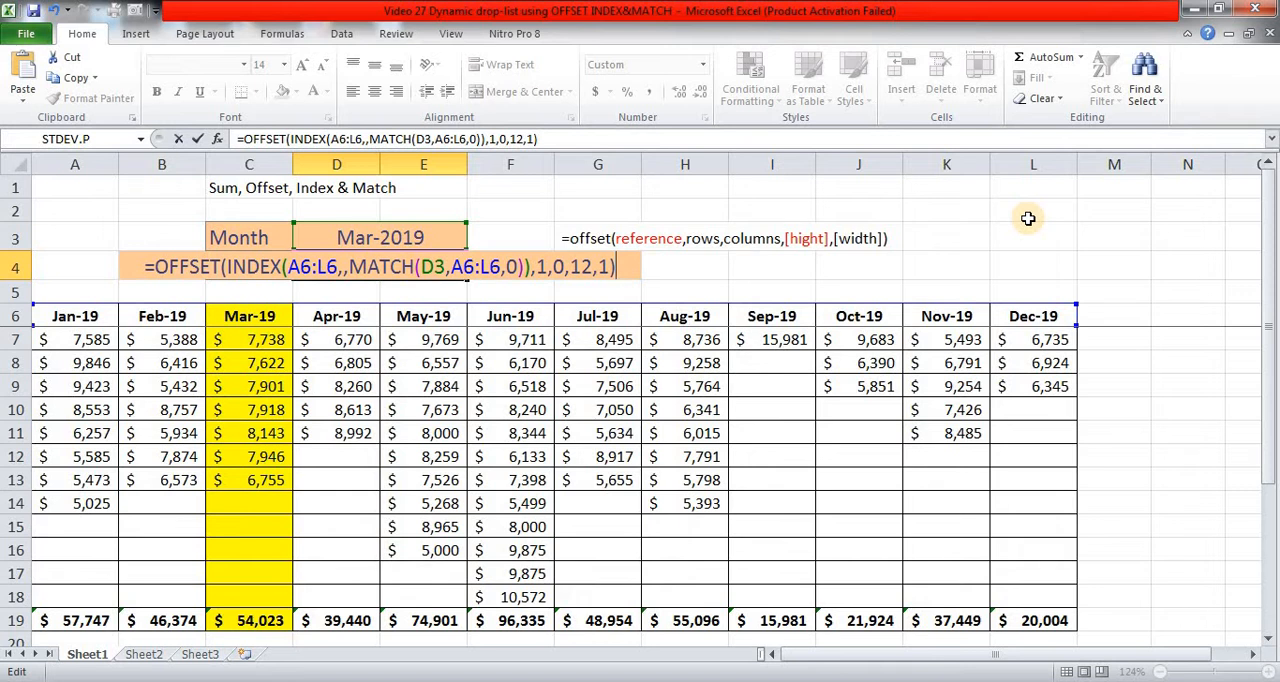
pyautogui.hotkey('ctrl', 'Return')
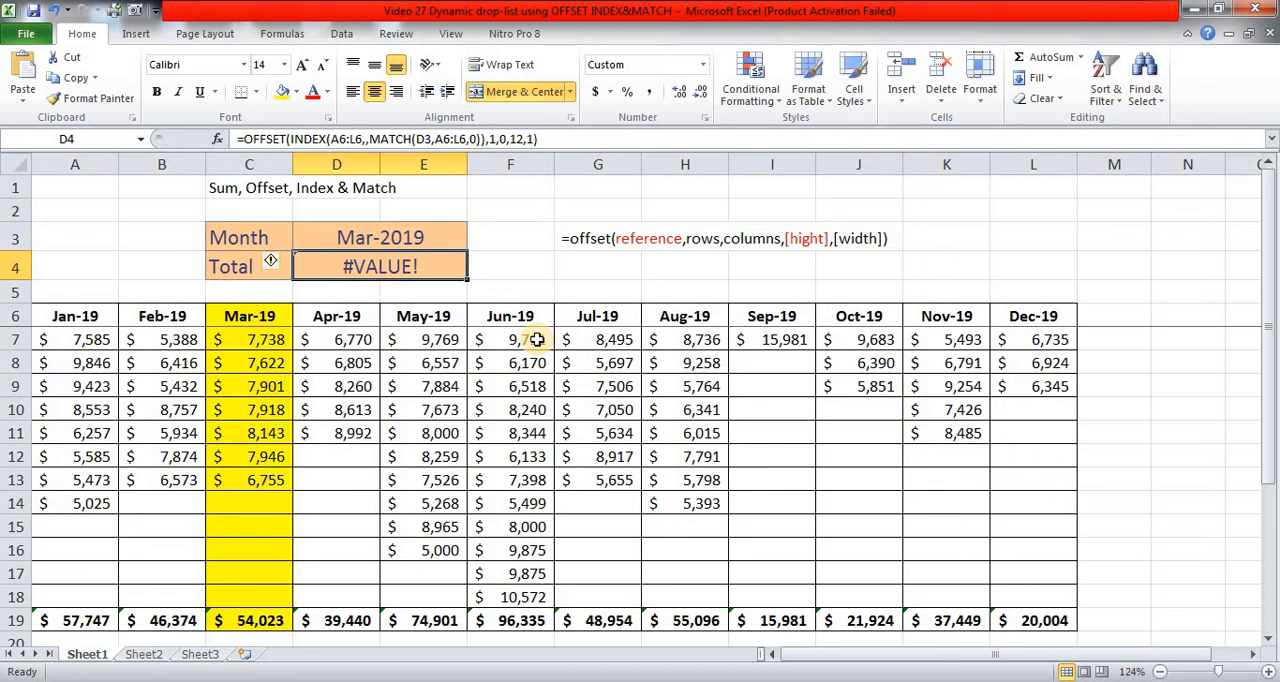
# Step: Evaluate the OFFSET formula inside D4 to inspect the array it returns, and restore the formula unchanged
pyautogui.press('F2')
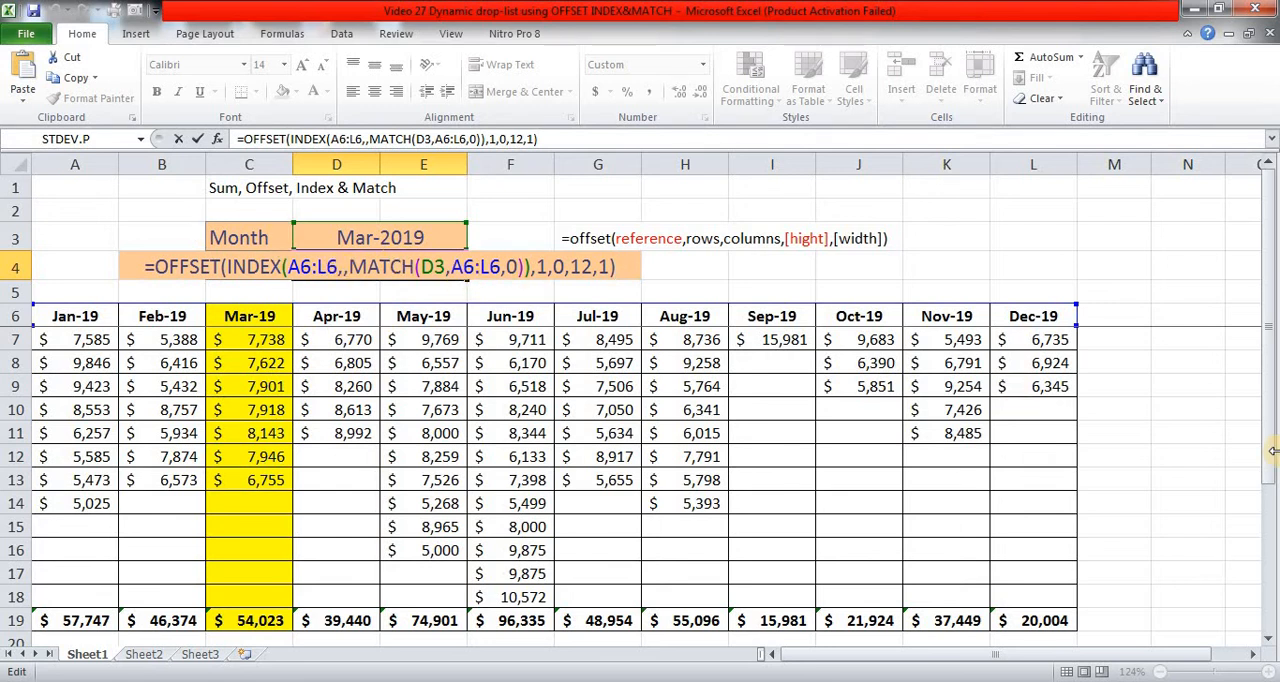
pyautogui.press('F9')
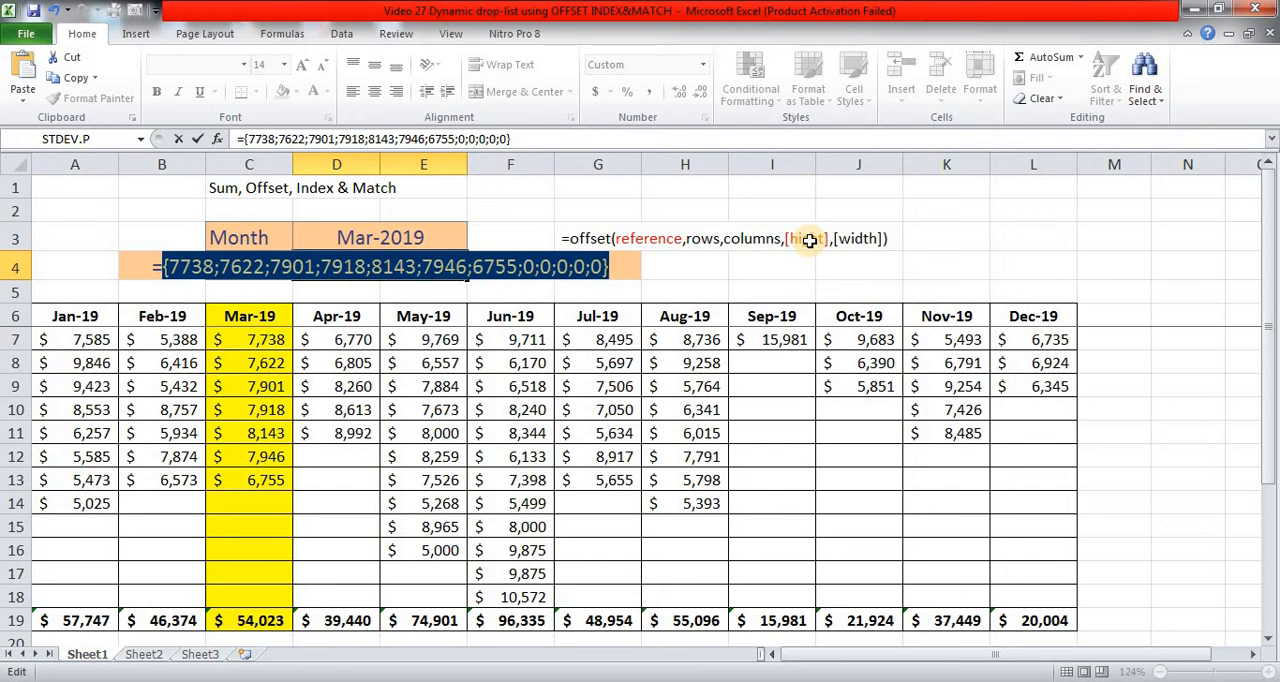
pyautogui.hotkey('ctrl', 'z')
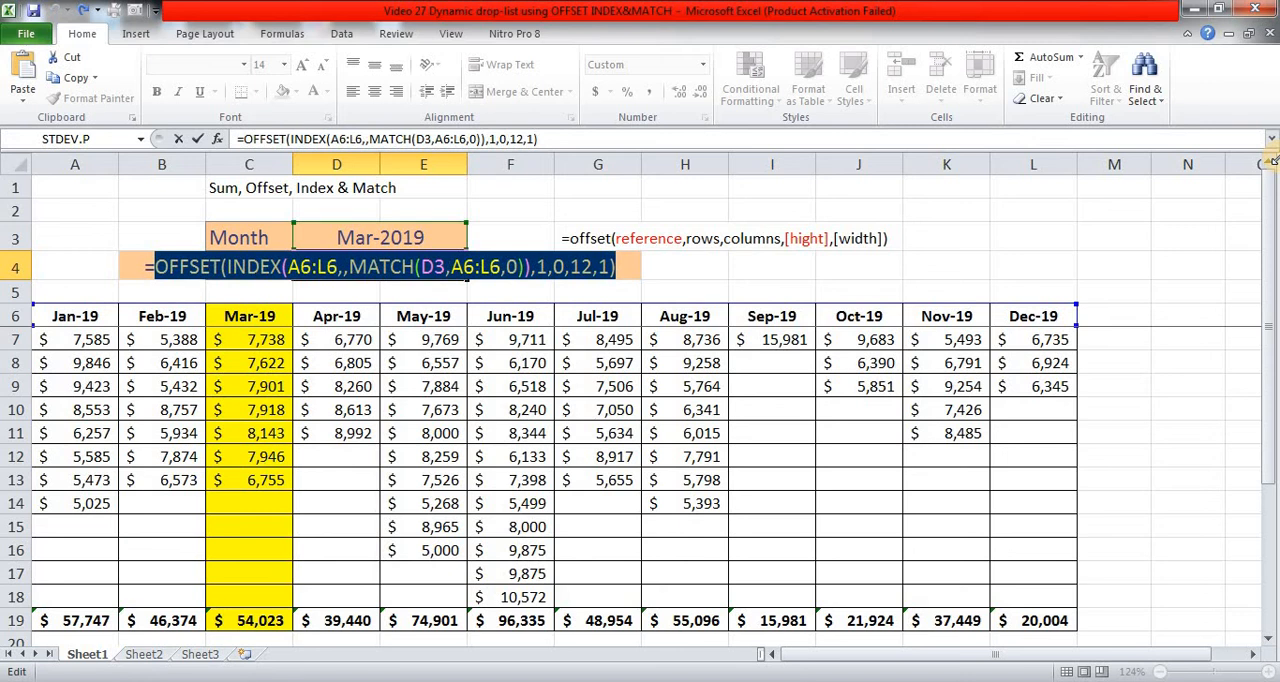
pyautogui.press('Escape')
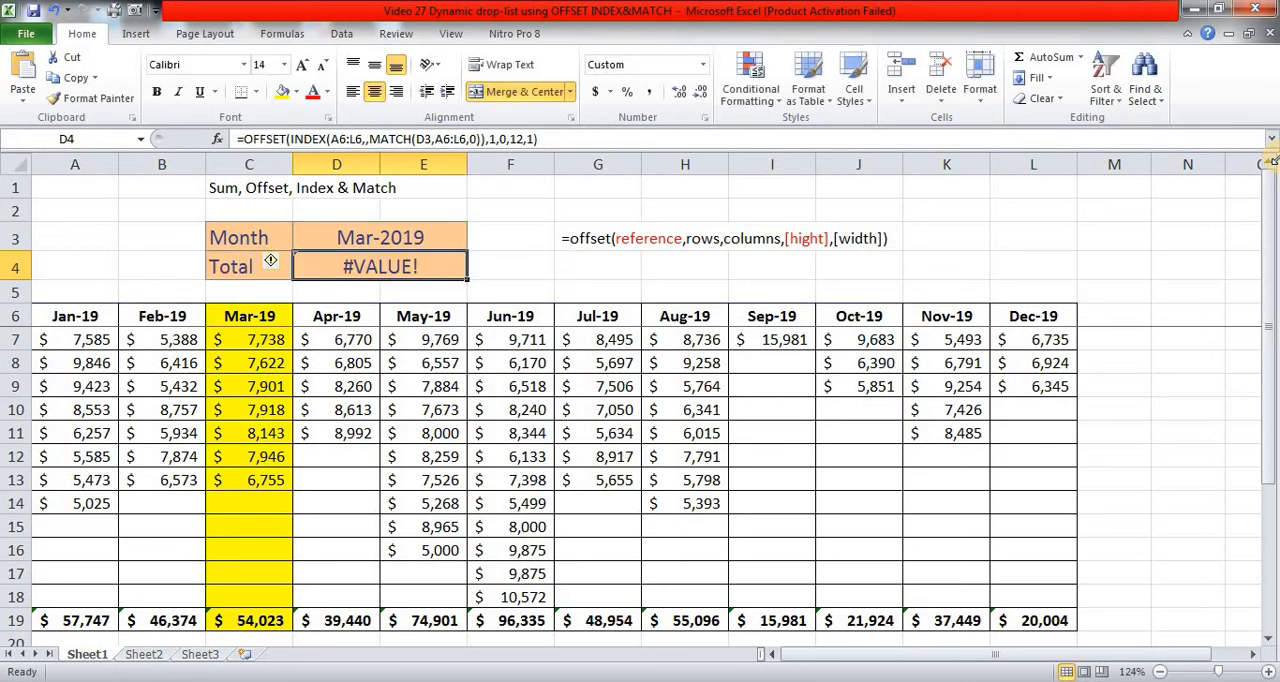
# Step: Wrap the D4 formula in SUM, giving =SUM(OFFSET(INDEX(A6:L6,,MATCH(D3,A6:L6,0)),1,0,12,1))
pyautogui.press('F2')
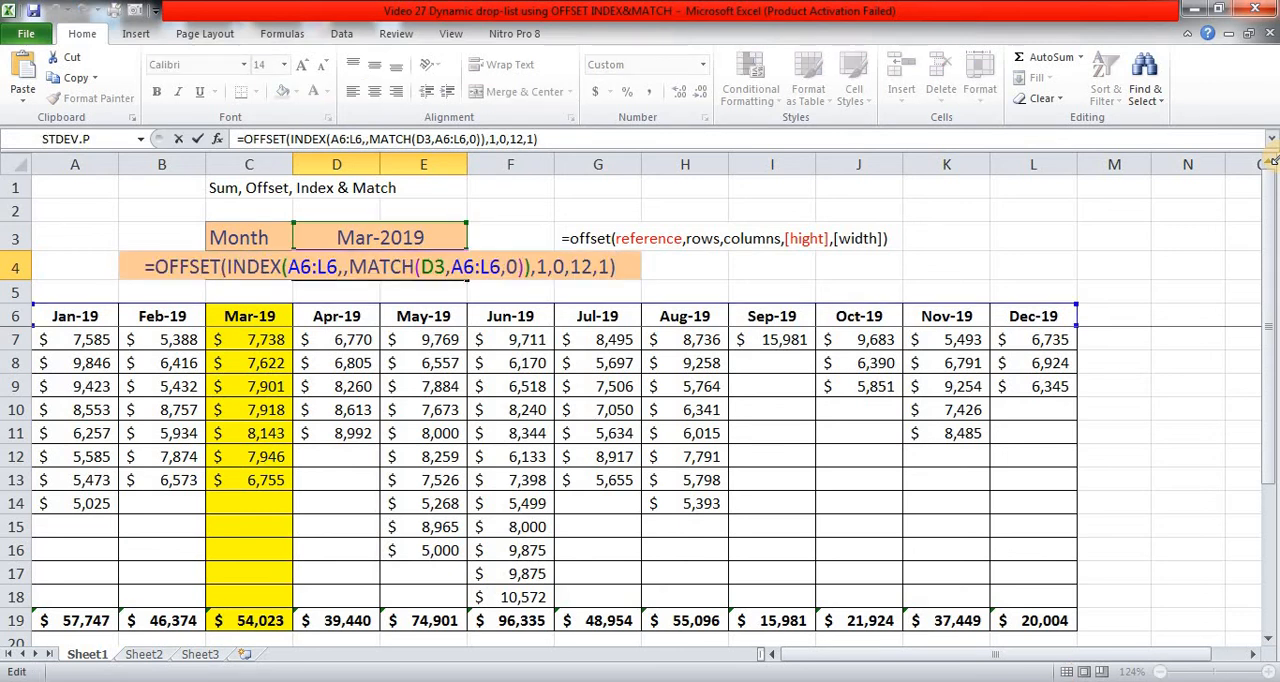
pyautogui.press('Home')
pyautogui.press('Right')
pyautogui.write('SUM')
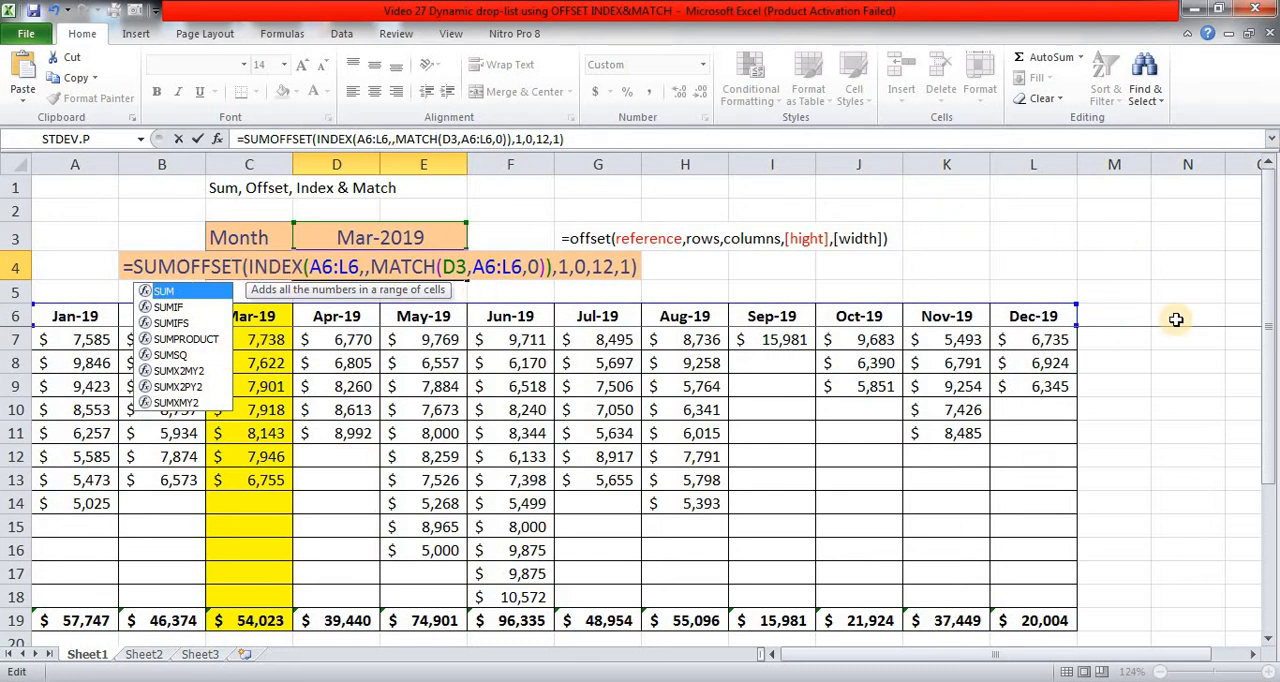
pyautogui.write('(')
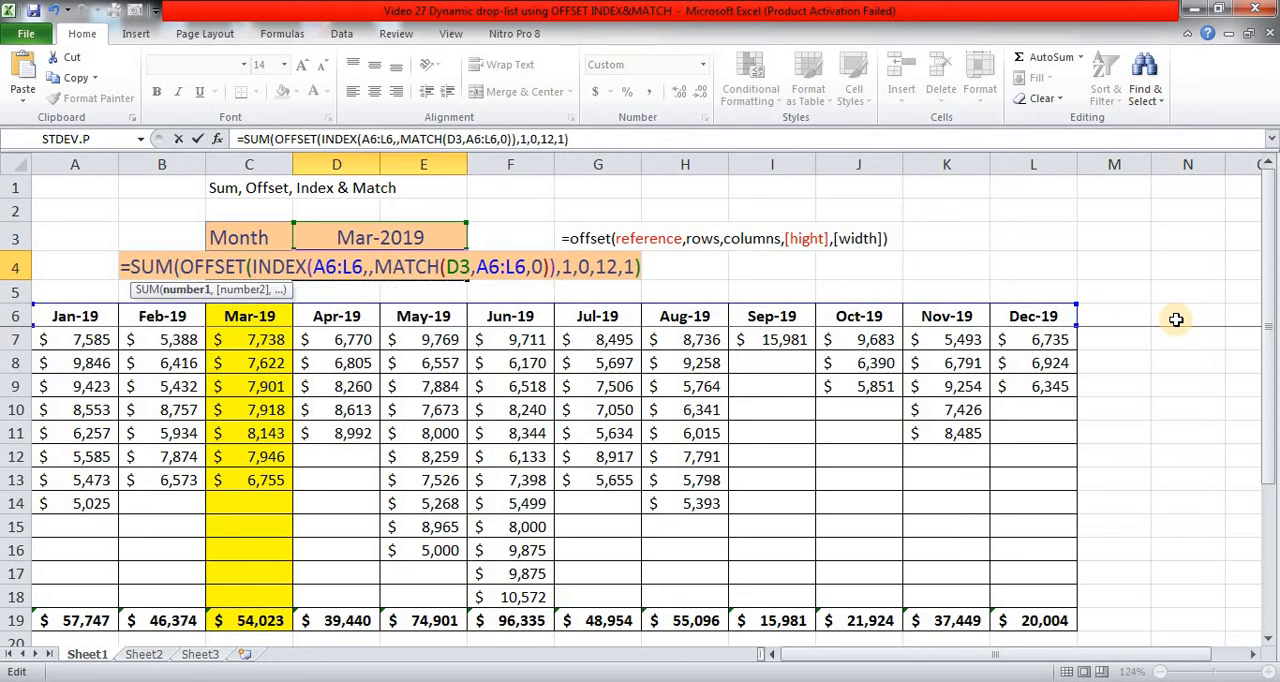
pyautogui.write(')')
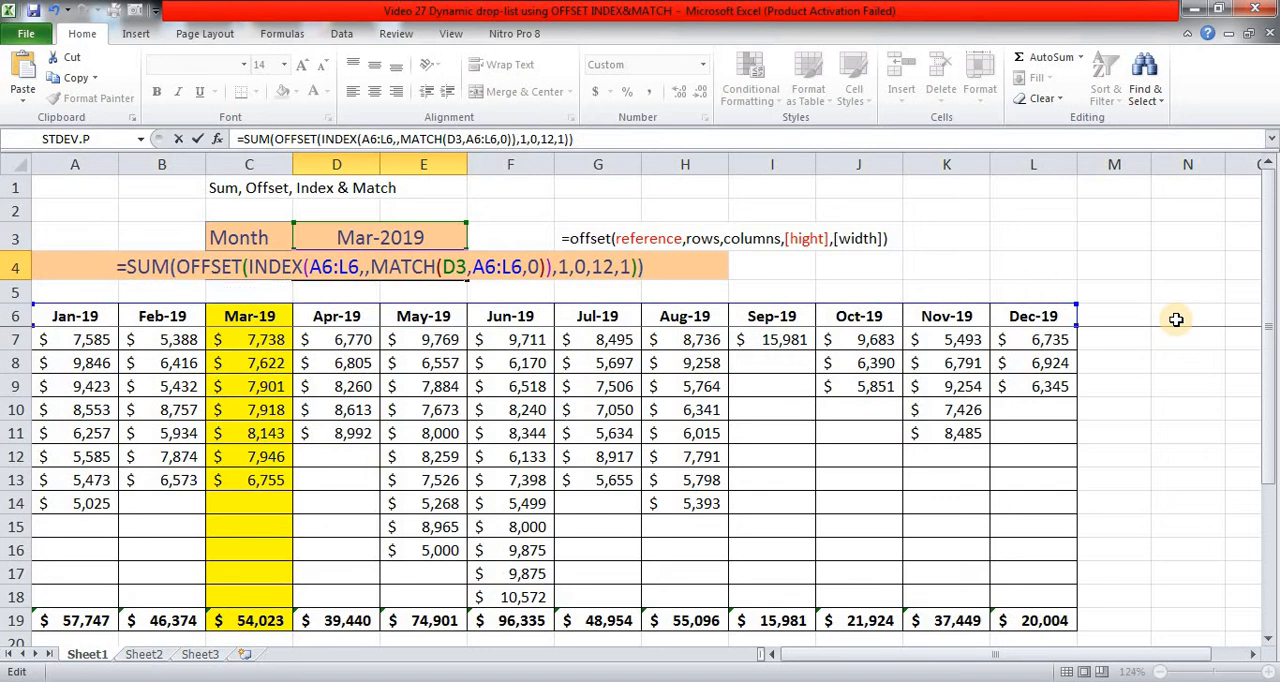
pyautogui.hotkey('ctrl', 'Return')
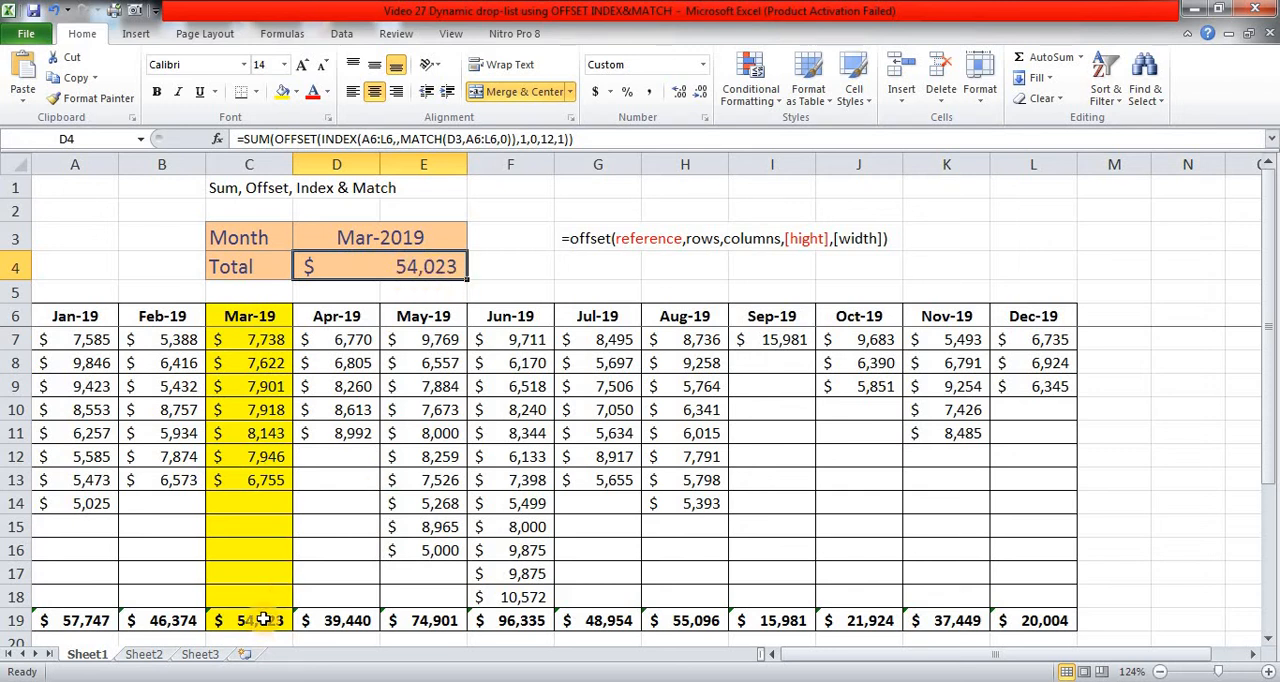
# Step: Add a value of 5000 to the Mar-19 column in cell C14
pyautogui.click(265, 503)
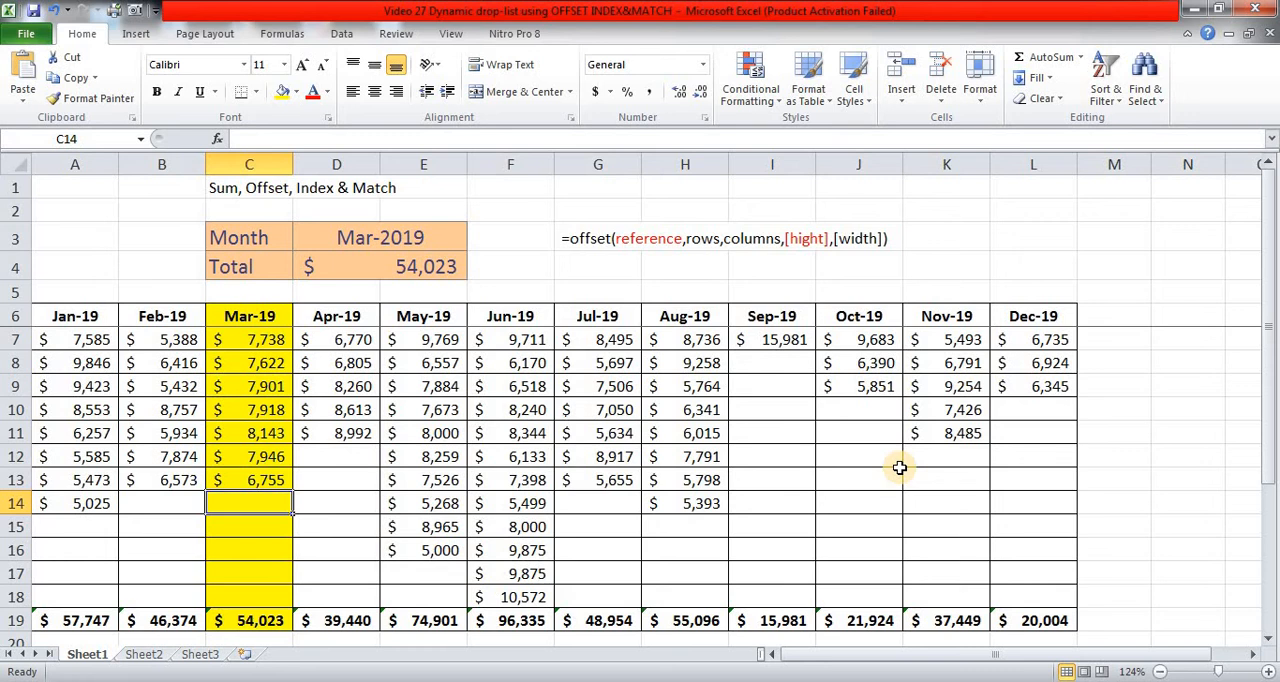
pyautogui.write('5000')
pyautogui.press('Return')
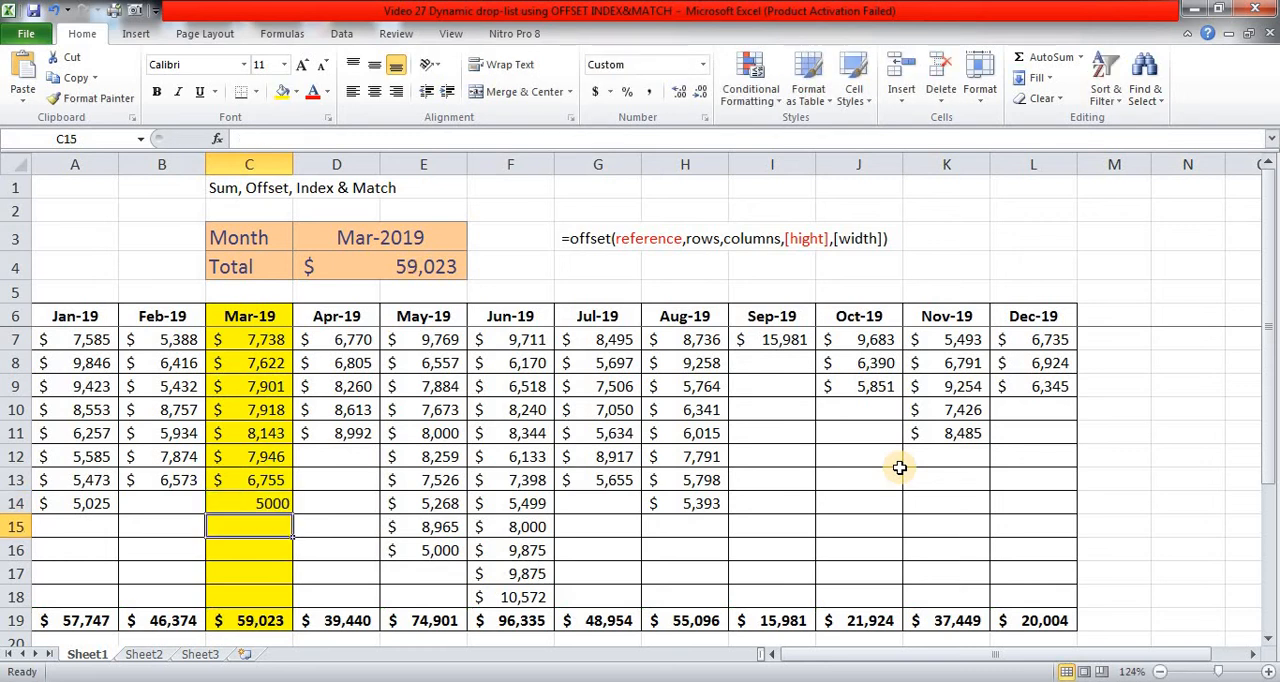
# Step: Copy only the formatting of C13 onto the new value in C14
pyautogui.press('Up')
pyautogui.press('Up')
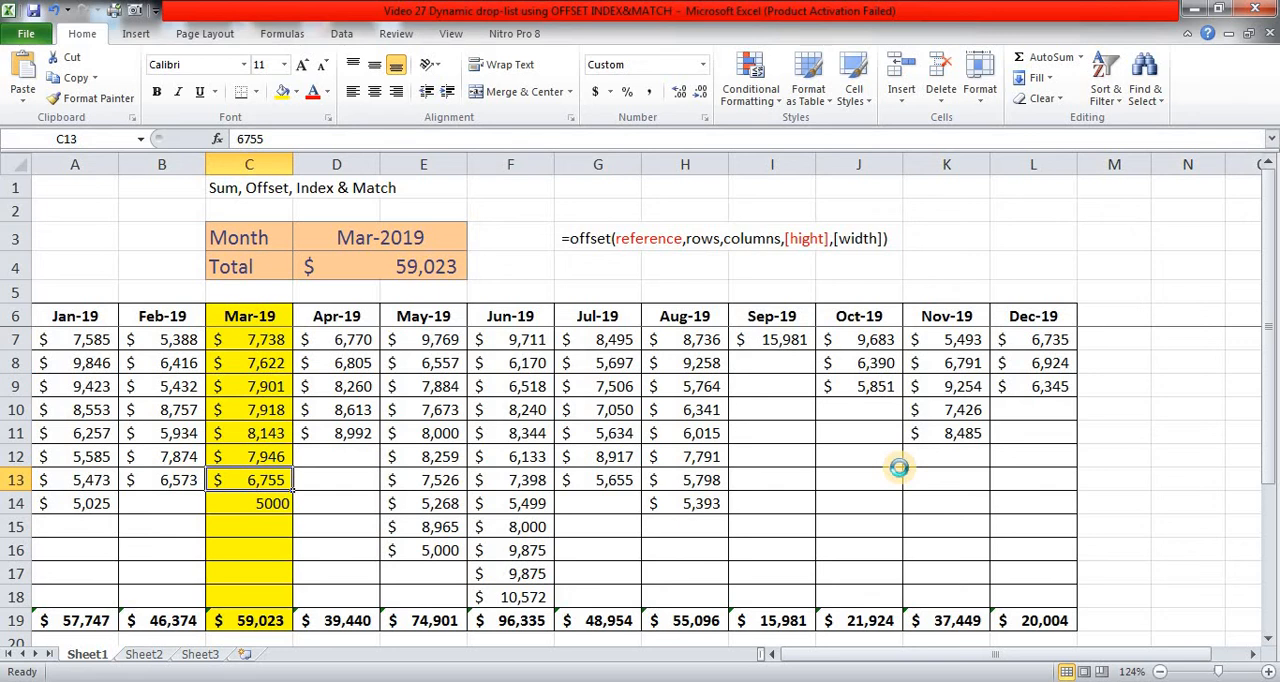
pyautogui.hotkey('ctrl', 'c')
pyautogui.press('Down')
pyautogui.hotkey('shift', 'F10')
pyautogui.press('s')
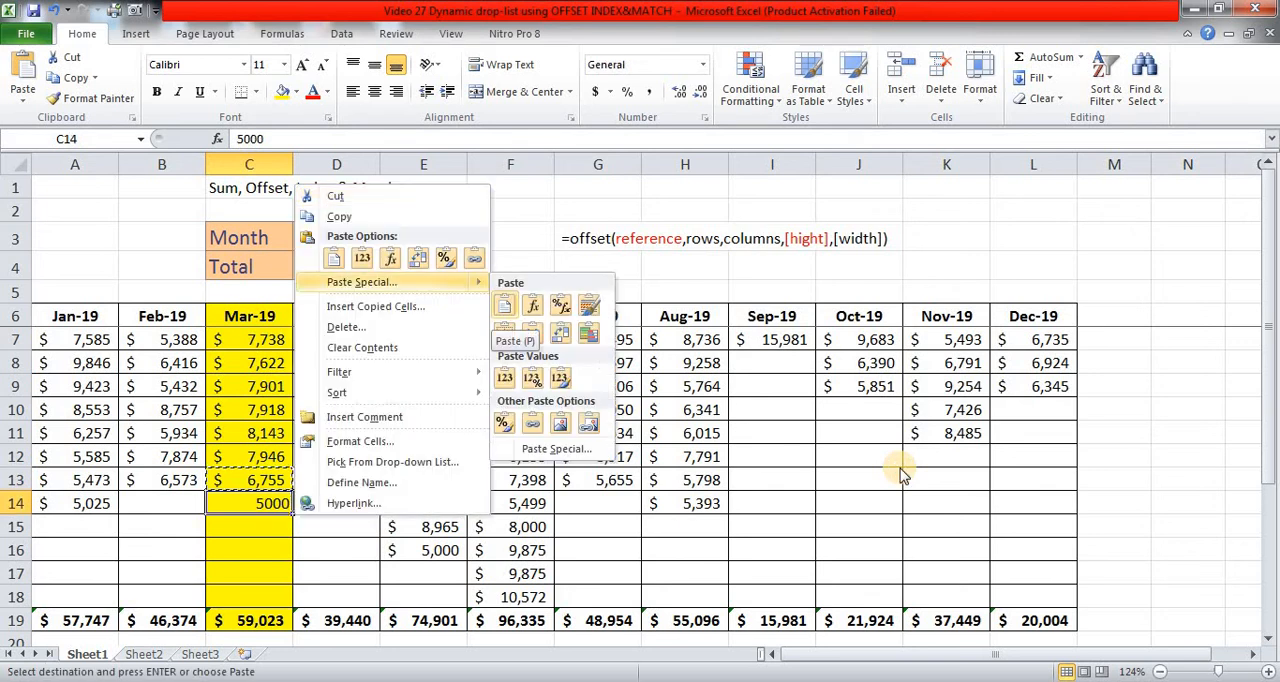
pyautogui.press('s')
pyautogui.press('Return')
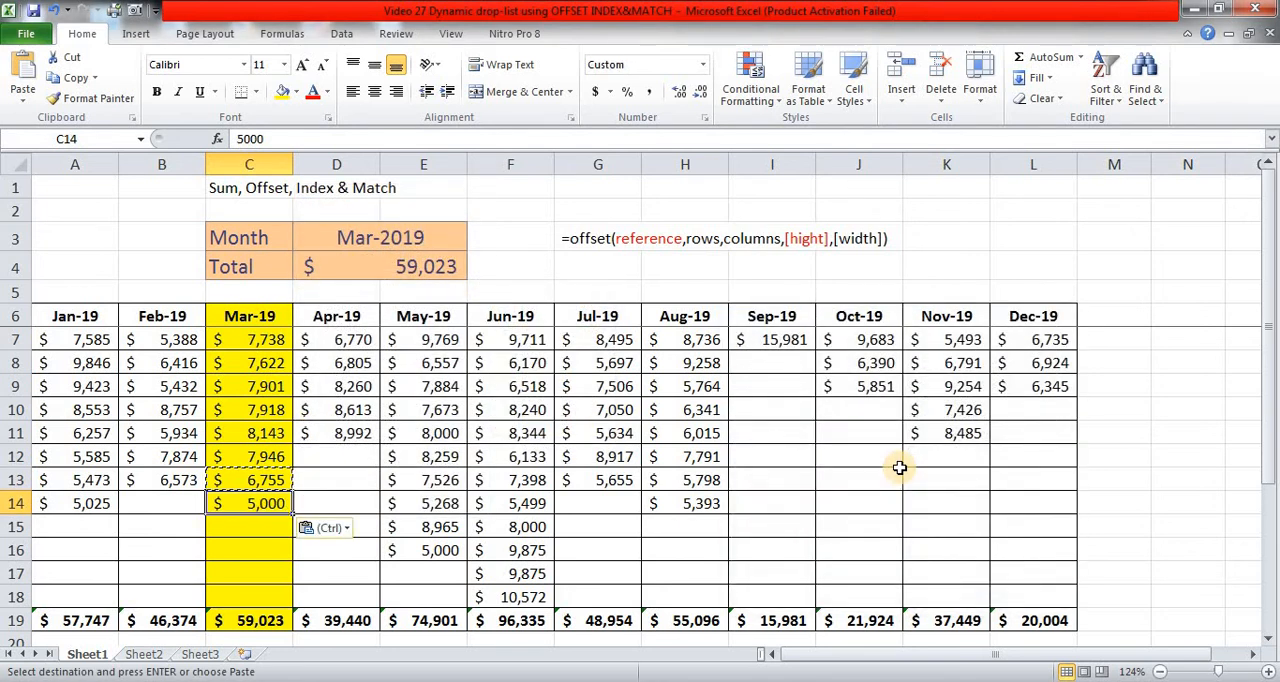
# Step: Choose Jul-19 as the month in D3 to test the dynamic total
pyautogui.click(409, 234)
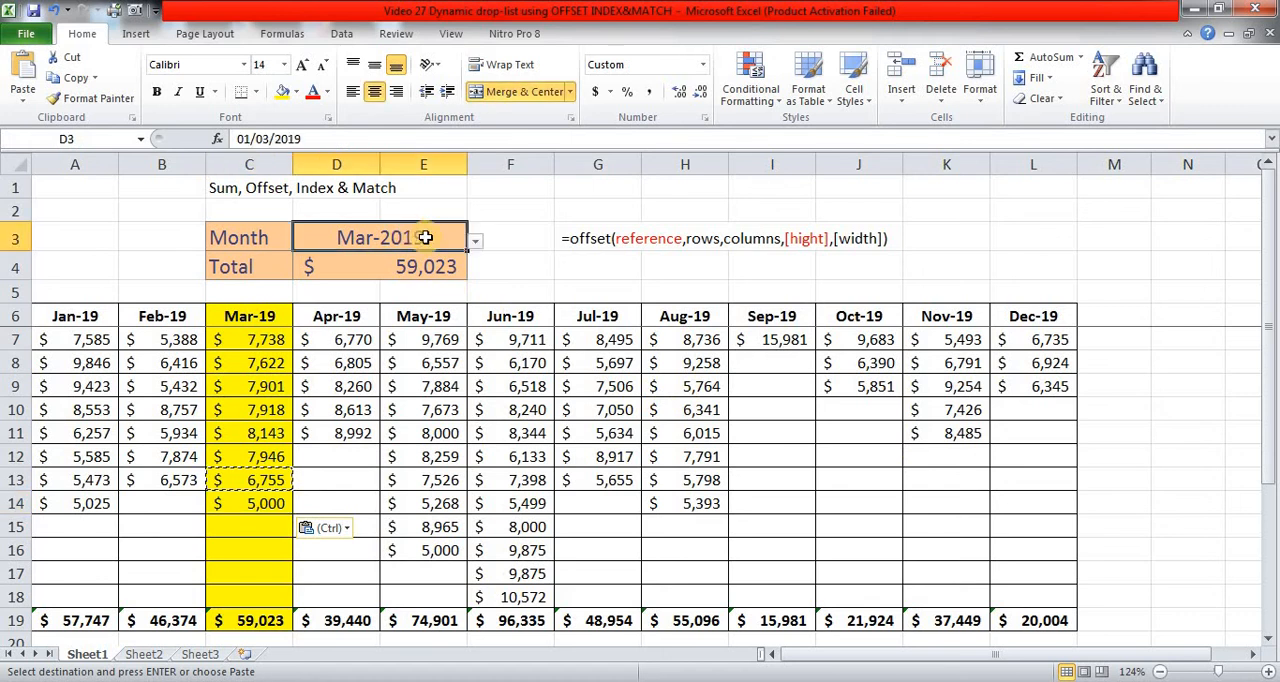
pyautogui.click(475, 243)
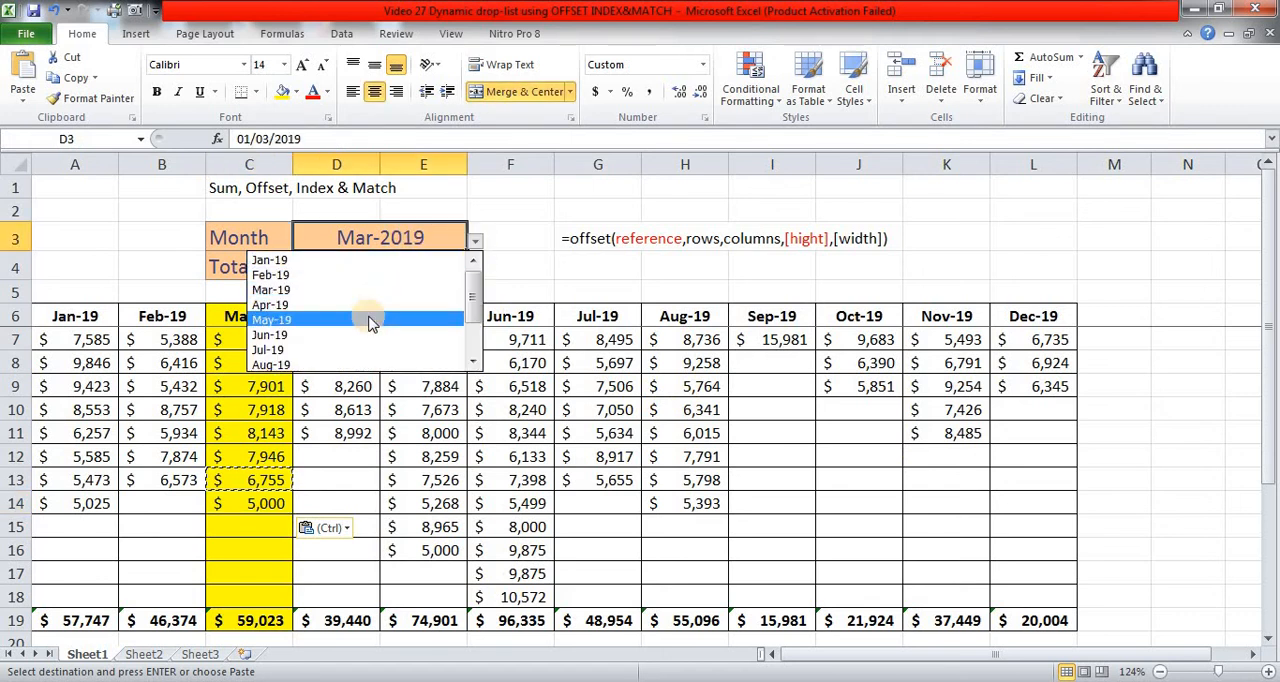
pyautogui.click(368, 349)
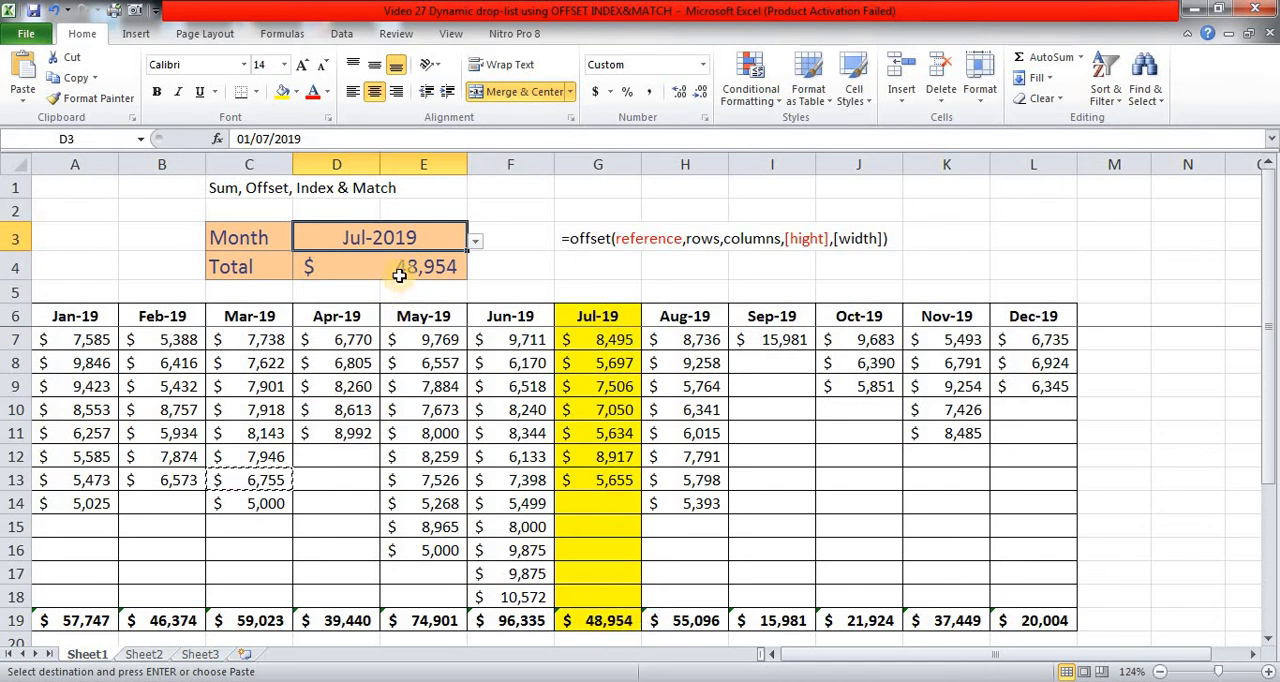
pyautogui.click(524, 271)
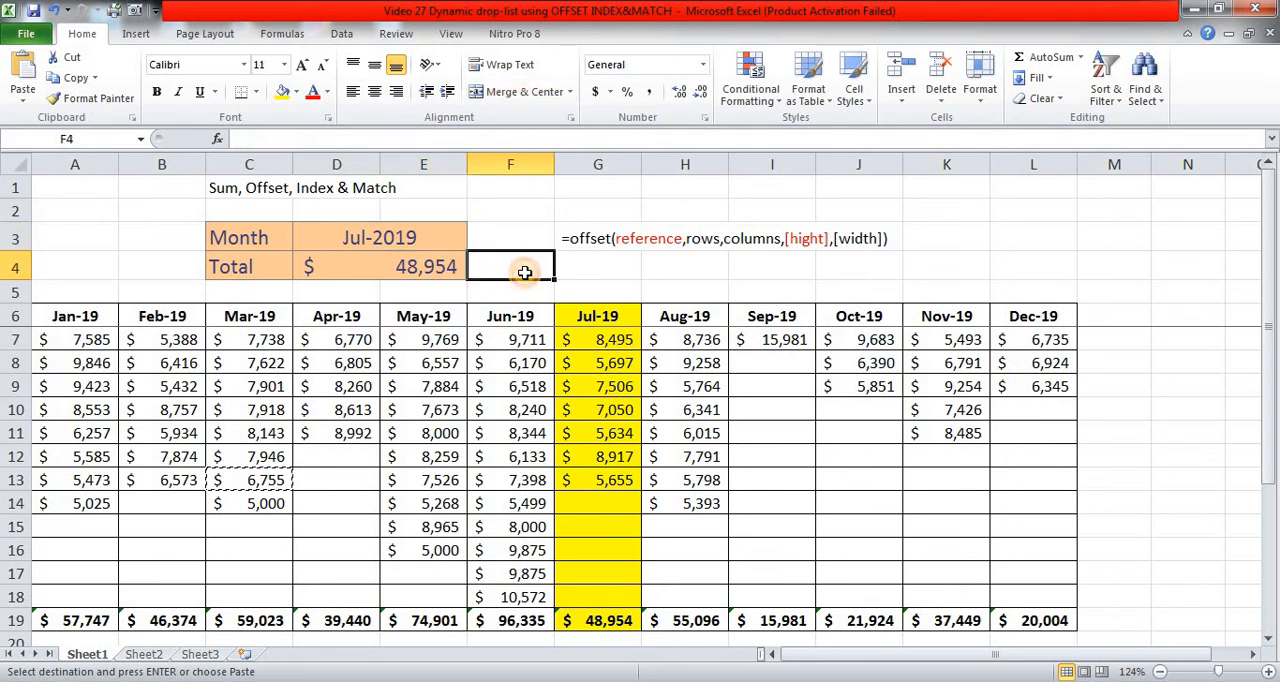